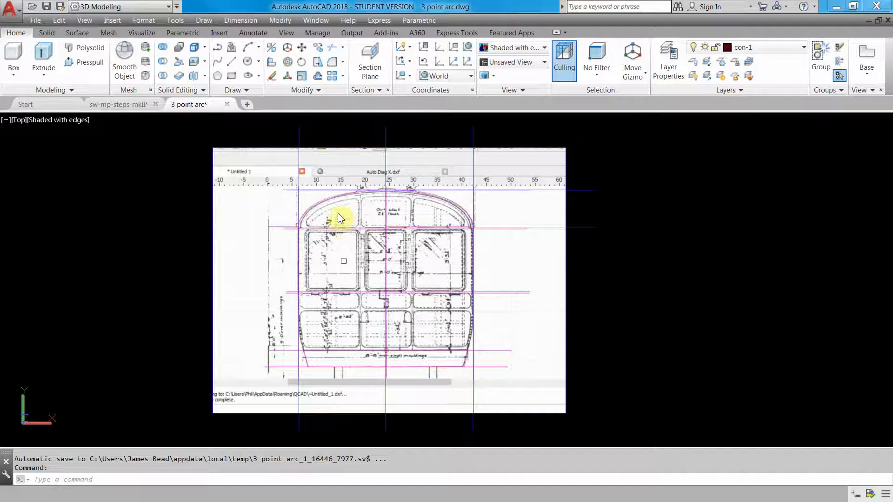
Step: Examine the roof curve on the first carriage tracing and the coloured arcs fitted on the neighbouring copies
scroll(343, 261, up, 4)
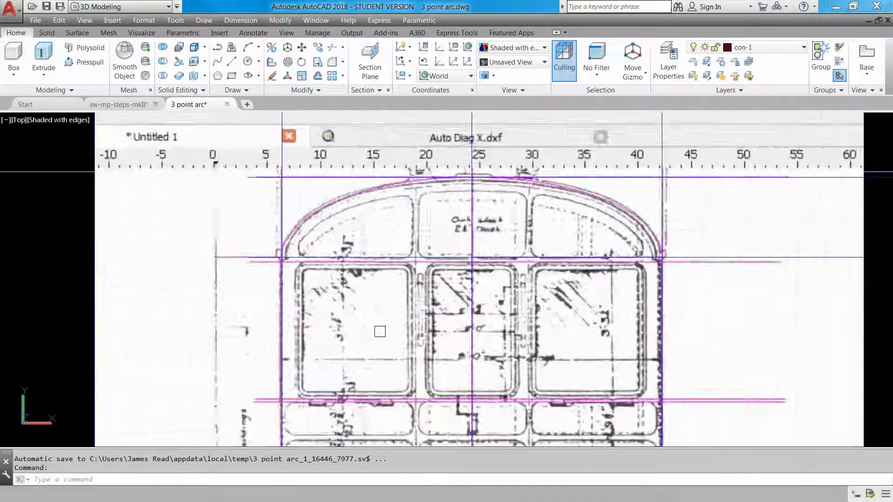
scroll(344, 212, up, 2)
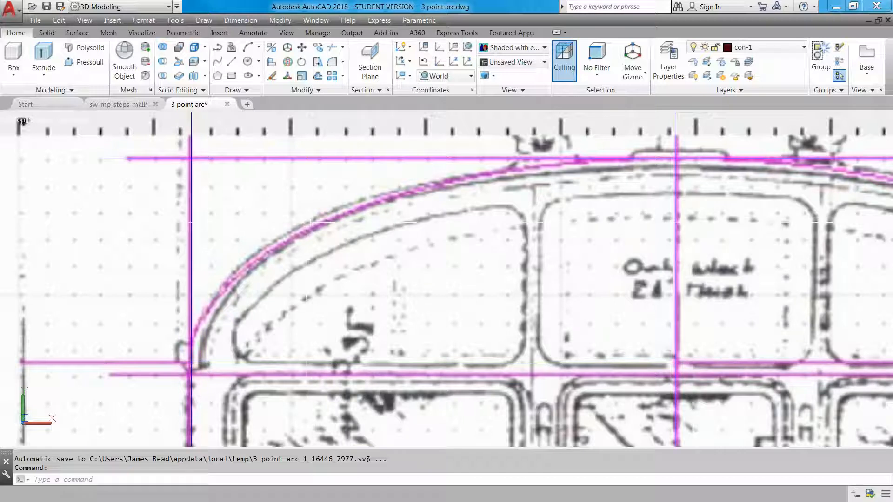
scroll(306, 222, down, 3)
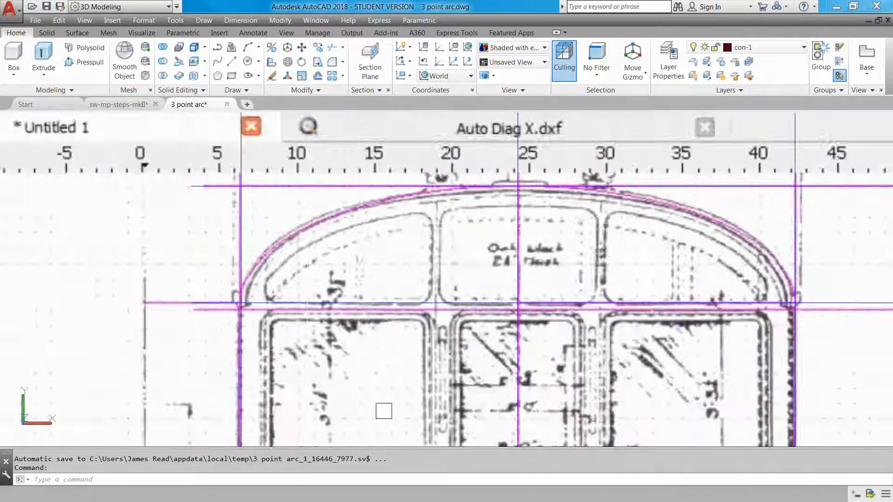
scroll(490, 262, down, 7)
middle_drag(610, 307, 376, 289)
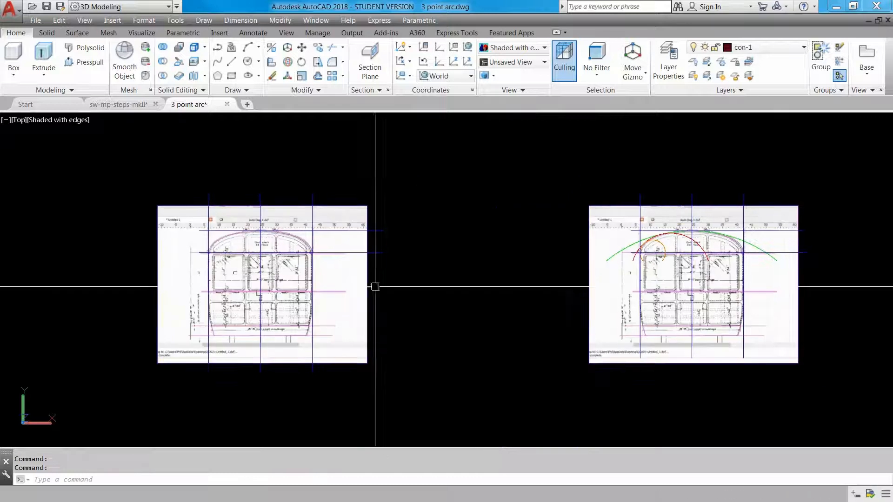
middle_drag(539, 300, 390, 307)
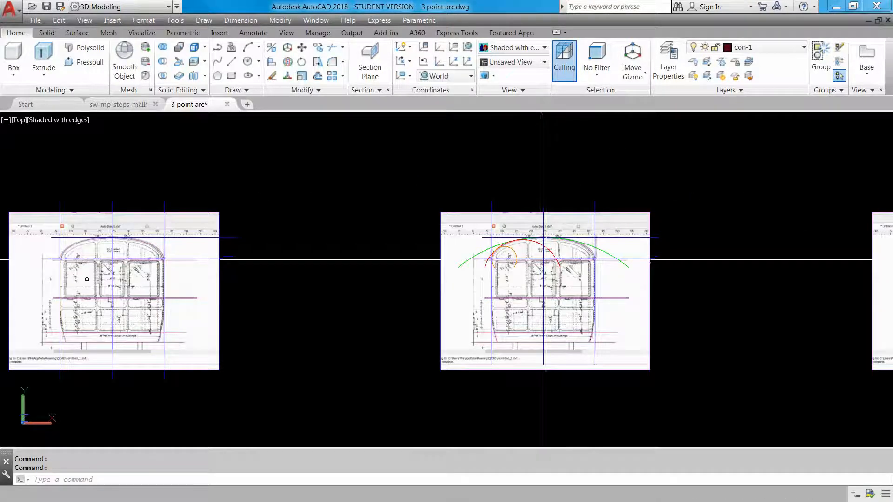
scroll(614, 326, down, 2)
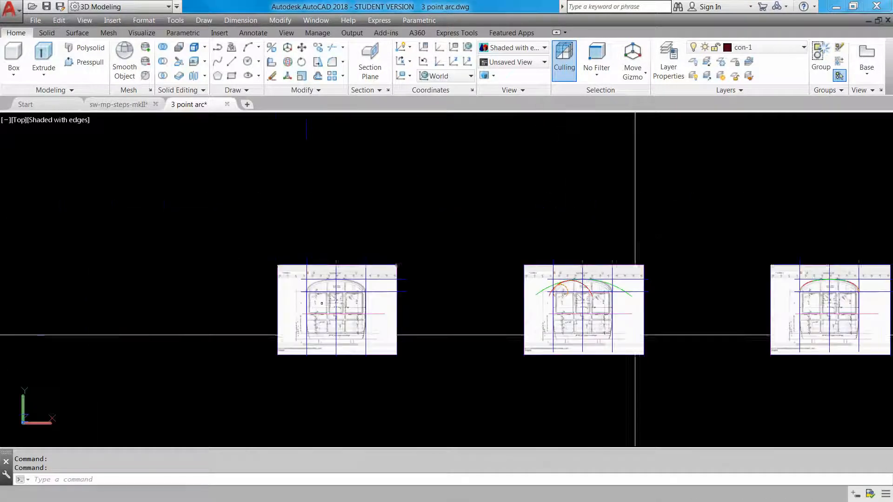
middle_drag(642, 319, 723, 341)
key(Escape)
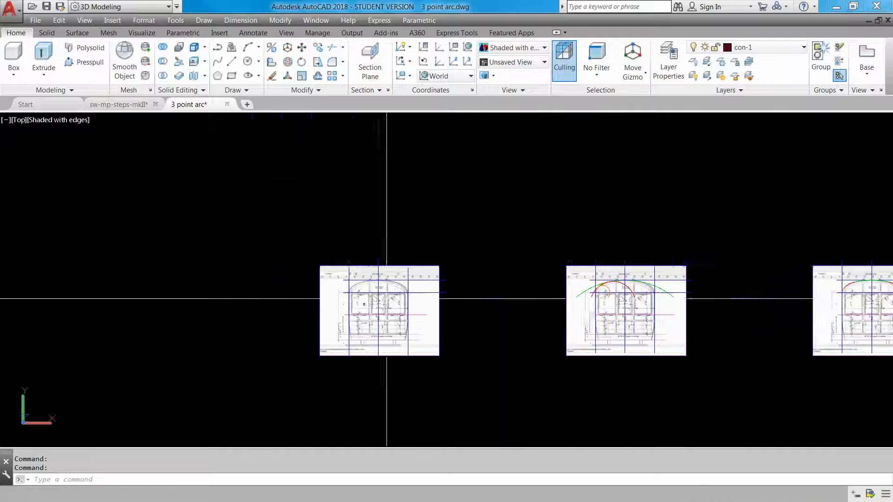
scroll(367, 295, up, 6)
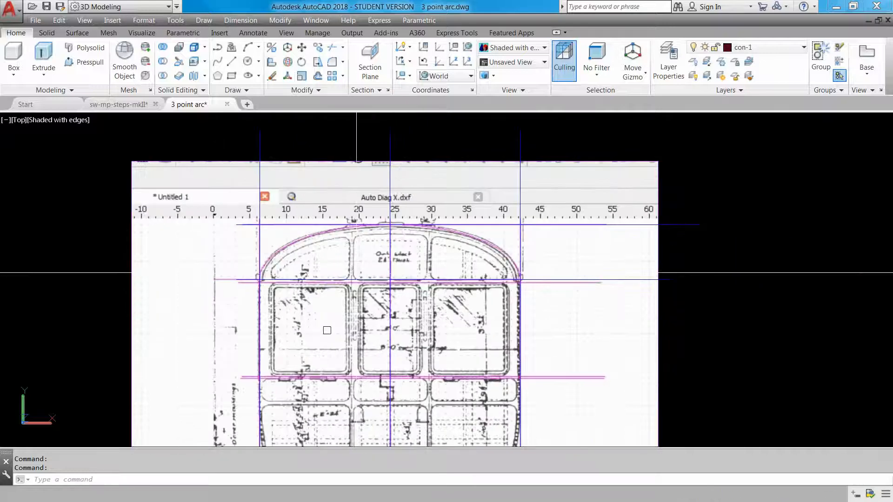
scroll(363, 293, up, 2)
middle_drag(353, 229, 434, 266)
key(Escape)
scroll(426, 292, up, 1)
key(Escape)
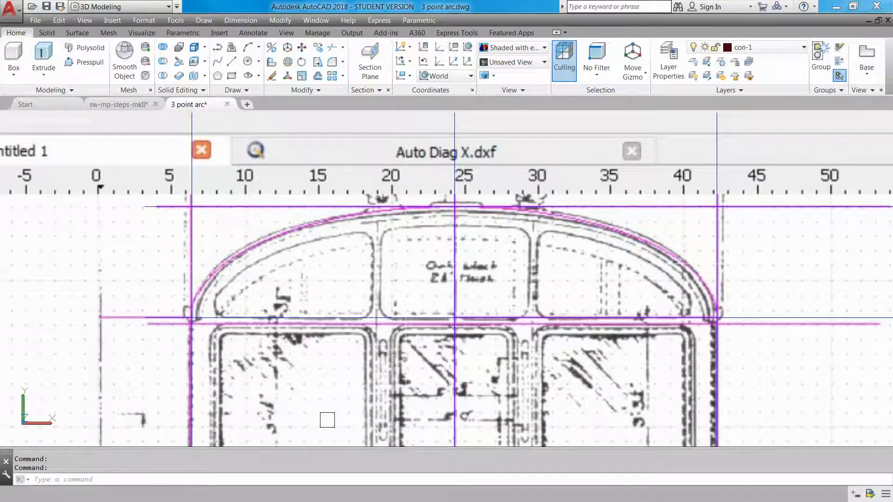
scroll(398, 273, up, 2)
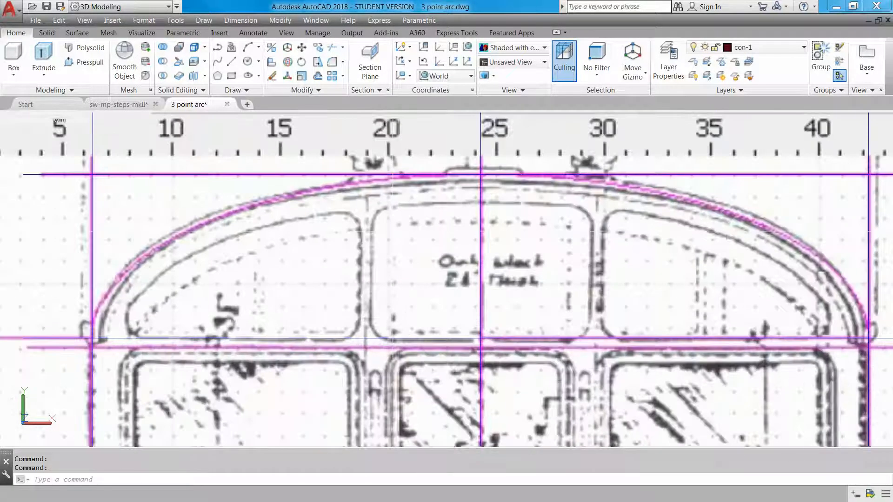
middle_drag(393, 236, 405, 283)
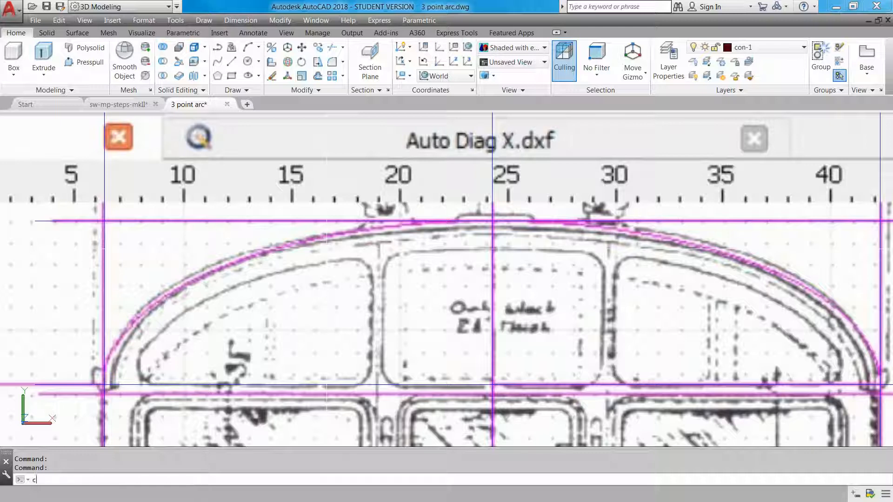
Step: Draw a three-point circle of about 48 radius through the roof apex on the centreline and points on the roof curve either side
text(i)
key(Return)
text(3p)
key(Return)
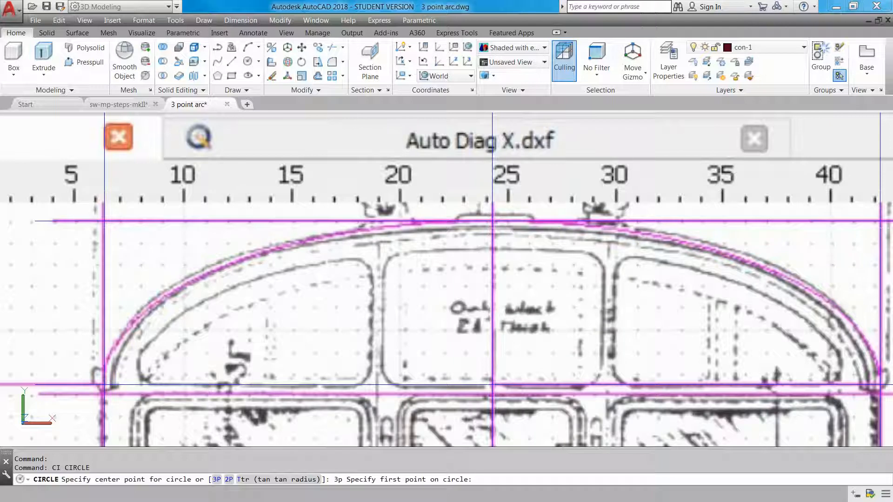
click(491, 221)
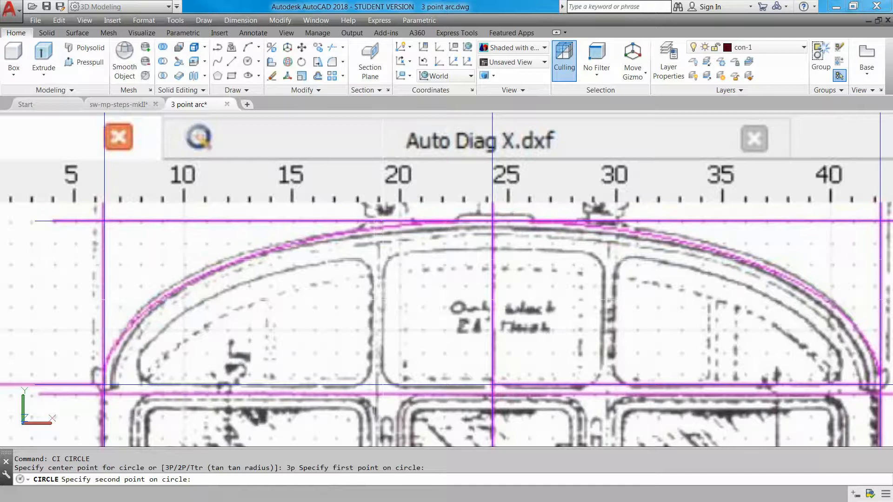
scroll(328, 247, up, 1)
scroll(304, 246, up, 2)
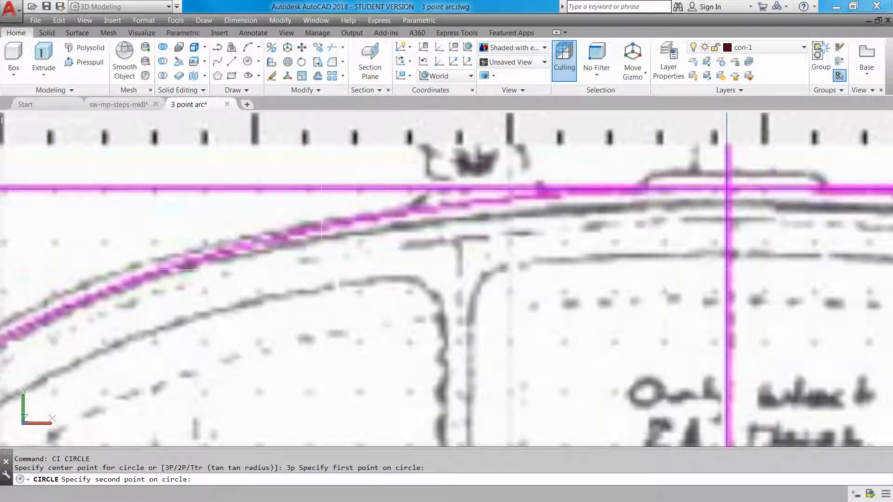
key(F8)
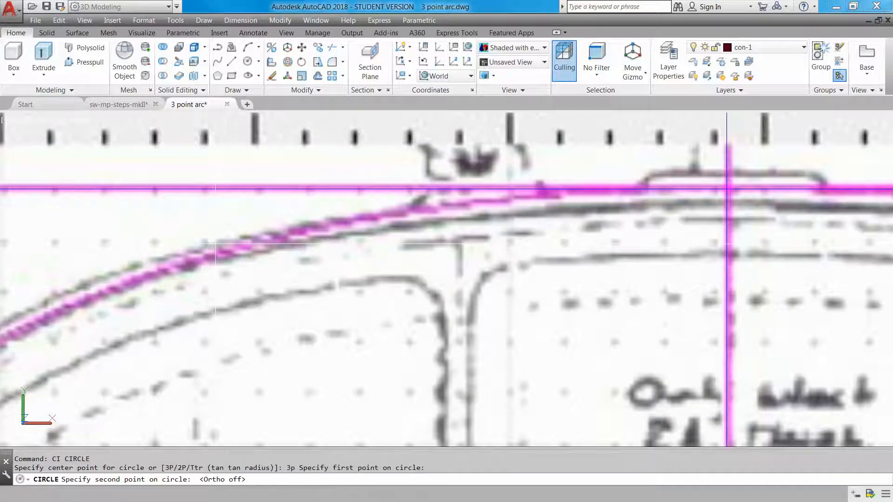
click(727, 188)
scroll(642, 196, down, 3)
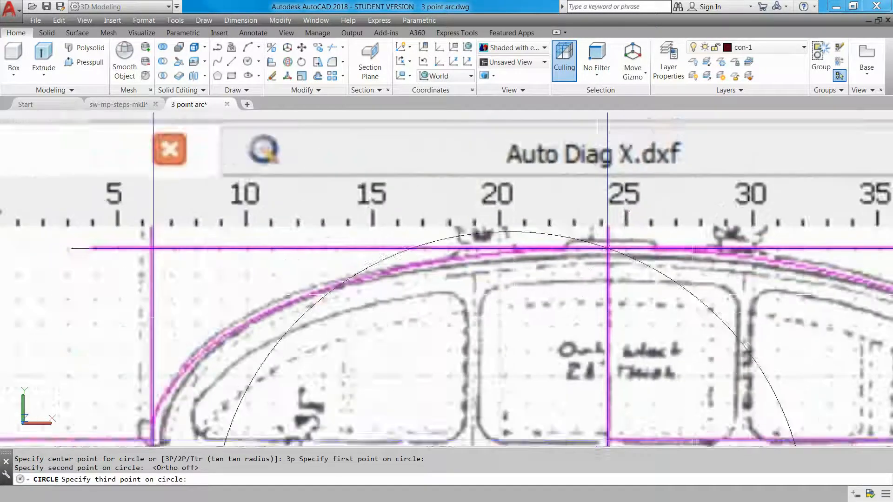
middle_drag(693, 294, 388, 290)
scroll(516, 265, up, 2)
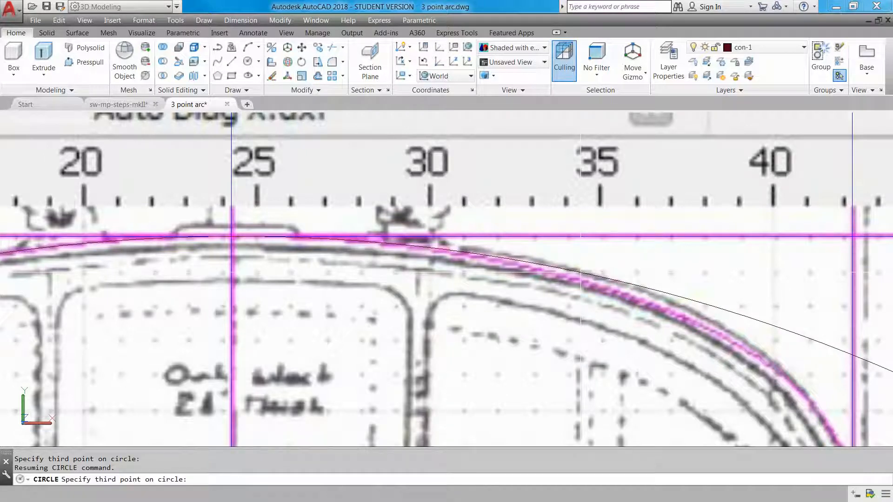
scroll(544, 334, down, 2)
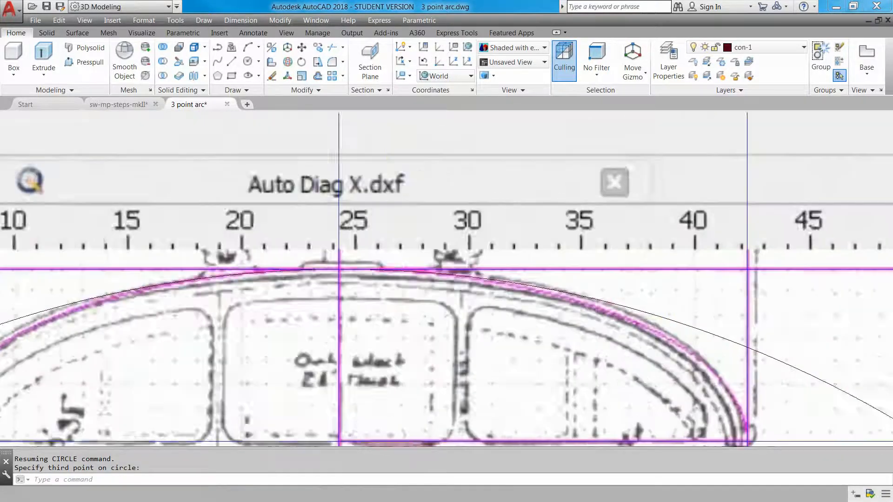
middle_drag(365, 427, 480, 358)
click(481, 358)
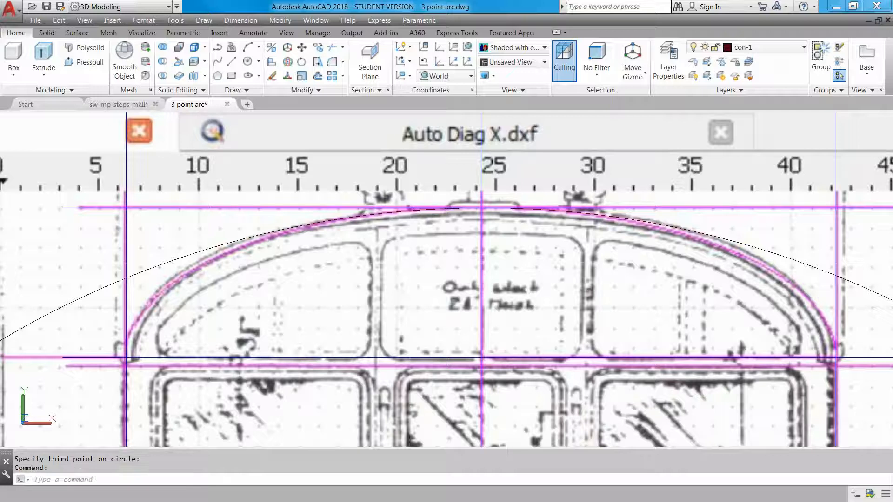
Step: List the properties of the three-point circle to read its radius, and dismiss the listing
scroll(398, 198, up, 1)
text(li)
key(Return)
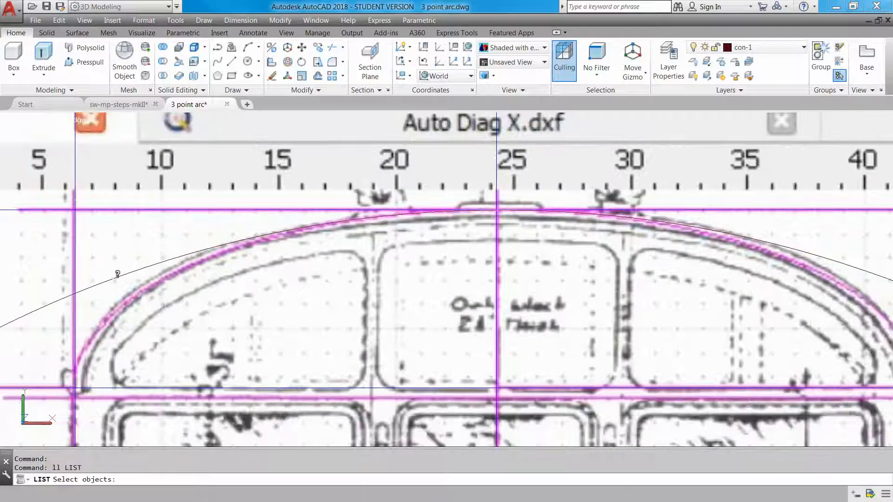
click(120, 275)
click(105, 261)
key(Return)
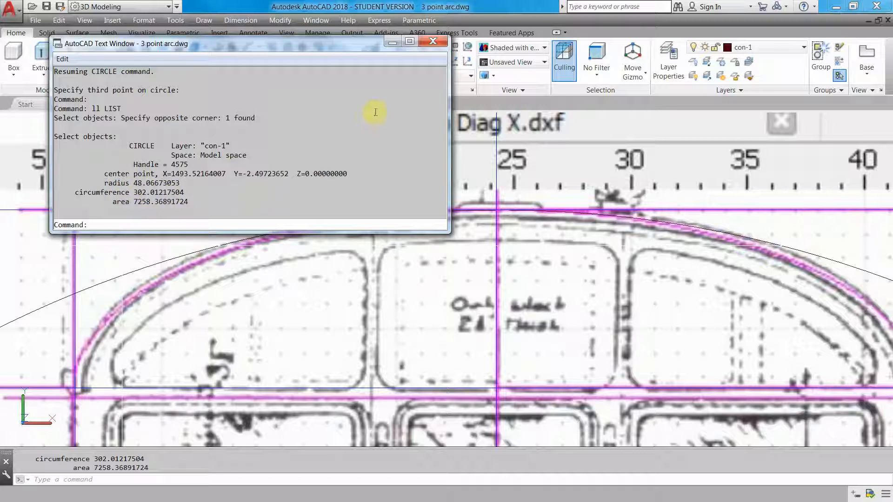
click(392, 45)
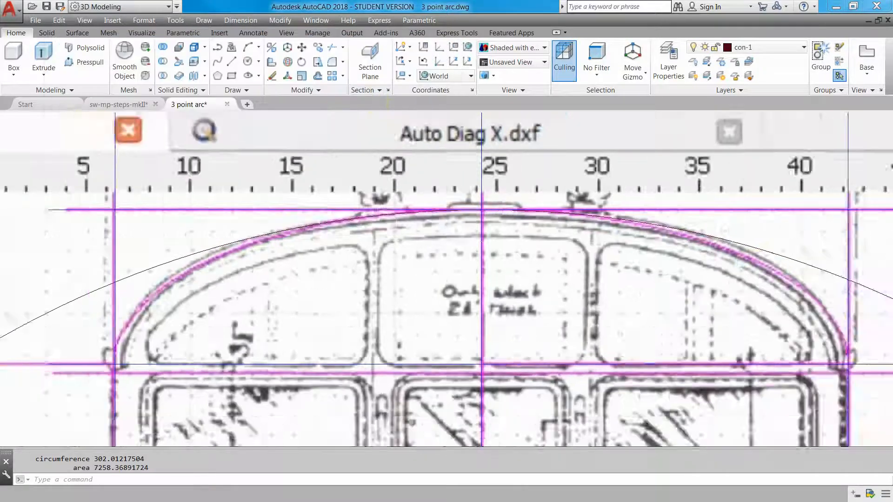
Step: List the properties of the large green arc on the second copy of the tracing to read its radius
scroll(606, 255, down, 5)
middle_drag(606, 255, 355, 245)
scroll(581, 221, up, 5)
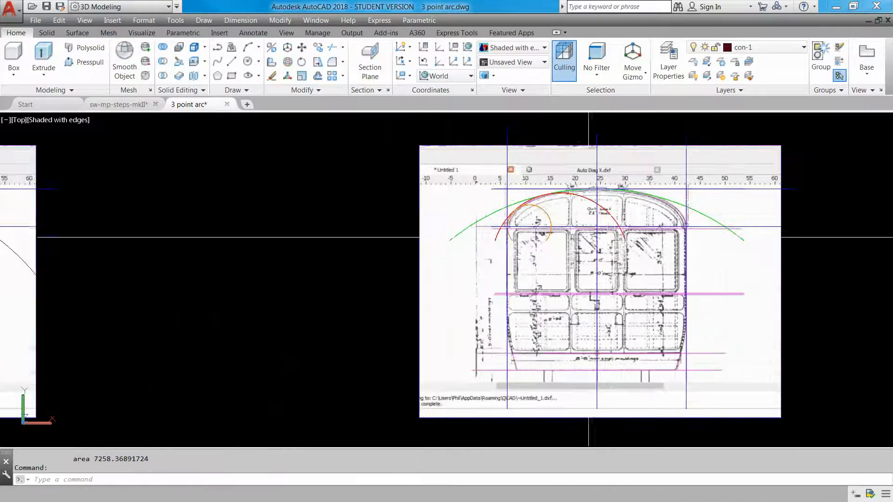
key(Return)
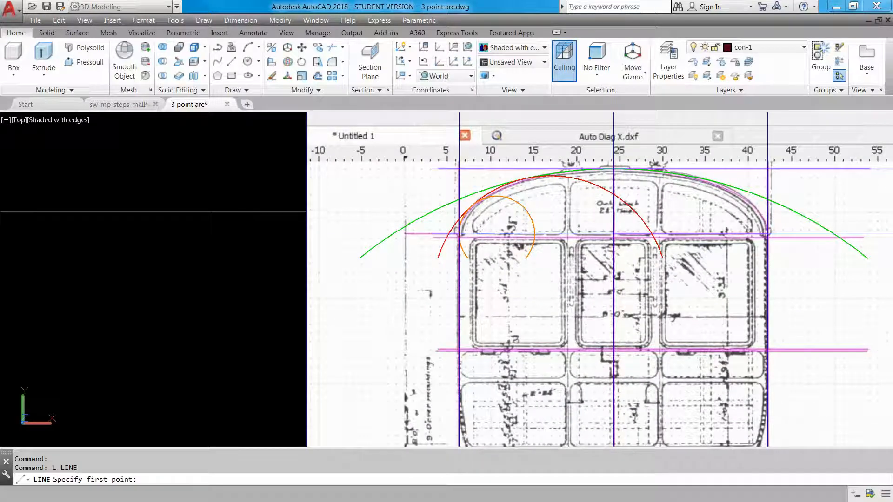
key(Escape)
text(ll)
key(Return)
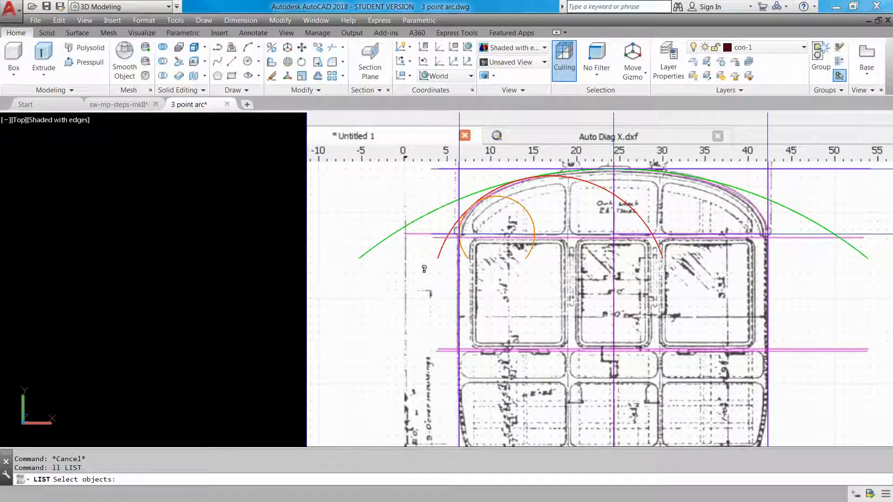
click(436, 212)
click(420, 198)
key(Return)
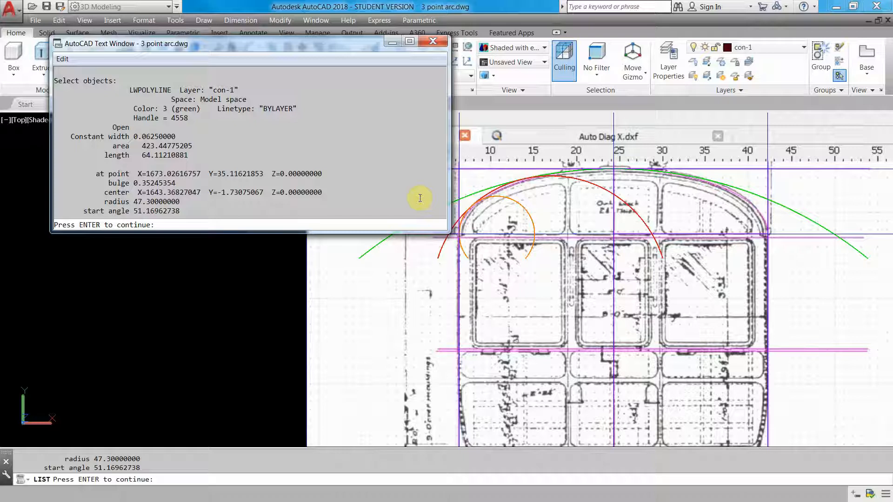
click(392, 43)
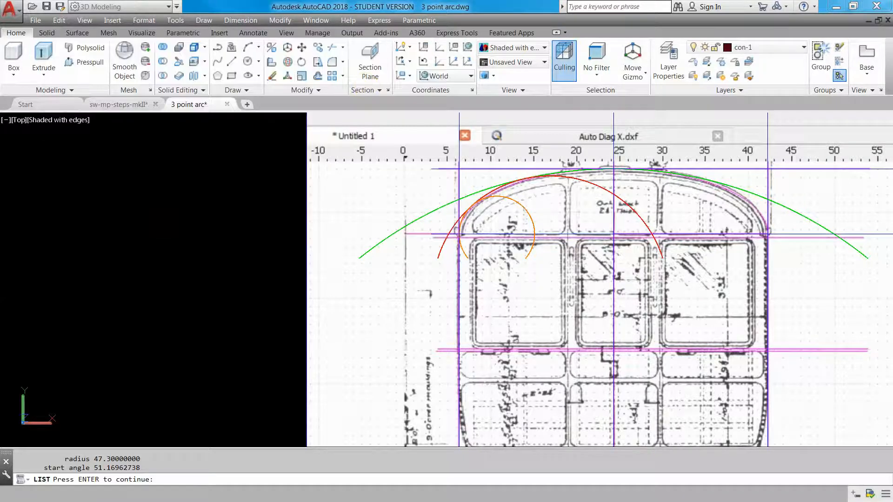
Step: Erase the three-point circle from the first tracing
scroll(418, 201, down, 4)
middle_drag(287, 212, 598, 224)
key(Escape)
key(Escape)
scroll(288, 172, up, 6)
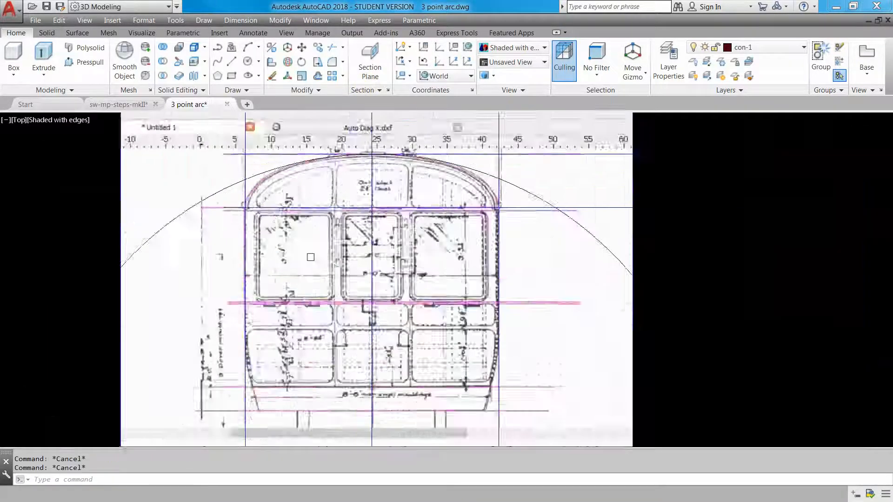
scroll(248, 169, up, 2)
text(e)
key(Return)
click(289, 177)
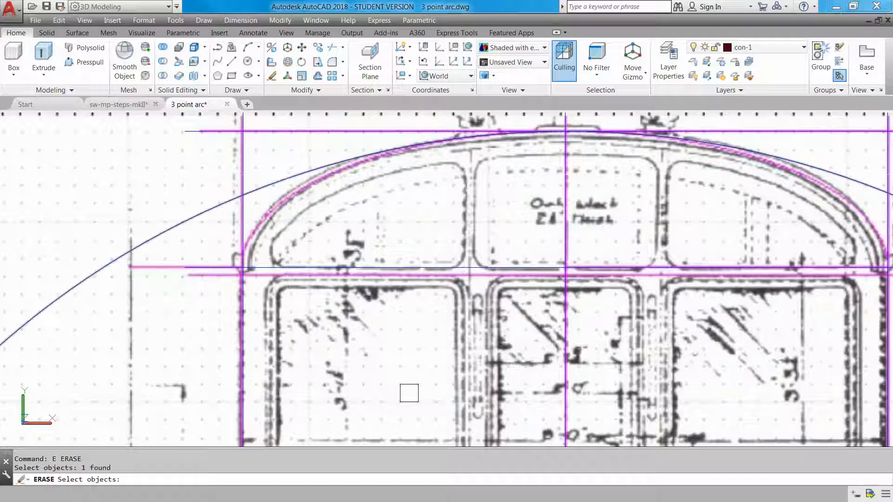
key(Return)
text(c)
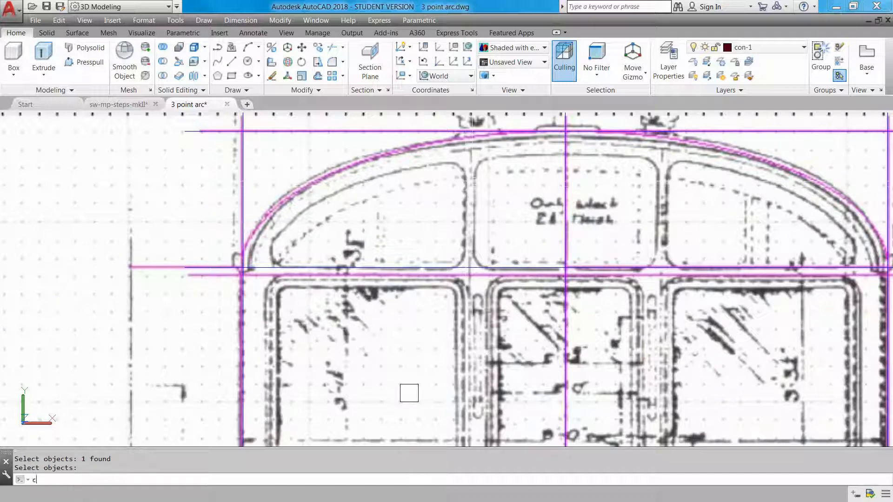
text(i)
key(Return)
text(3)
key(Escape)
Step: Draw a circle of radius 47.3 centred on the roof apex, where the vertical centreline meets the upper construction line
text(c)
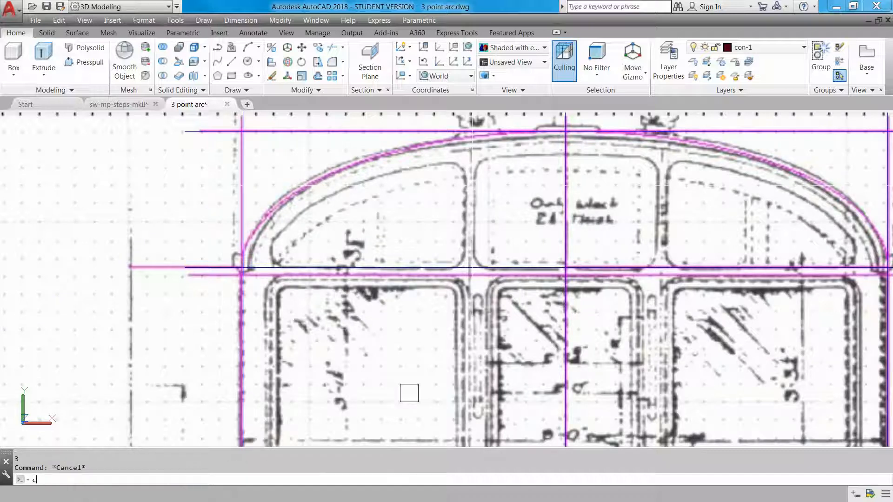
text(i)
key(Return)
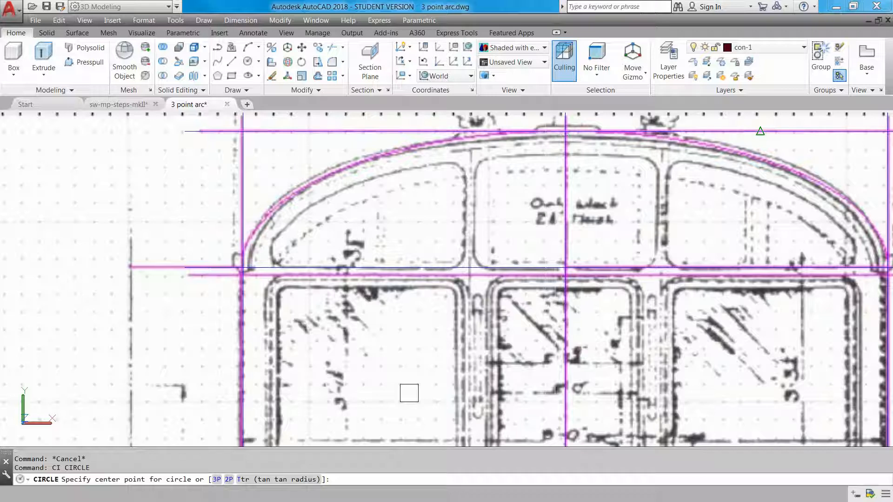
click(565, 131)
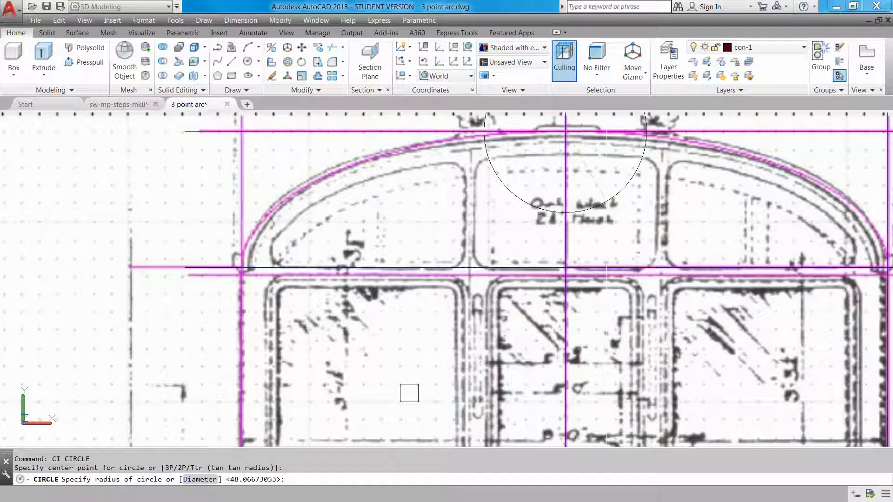
text(47.3)
key(Return)
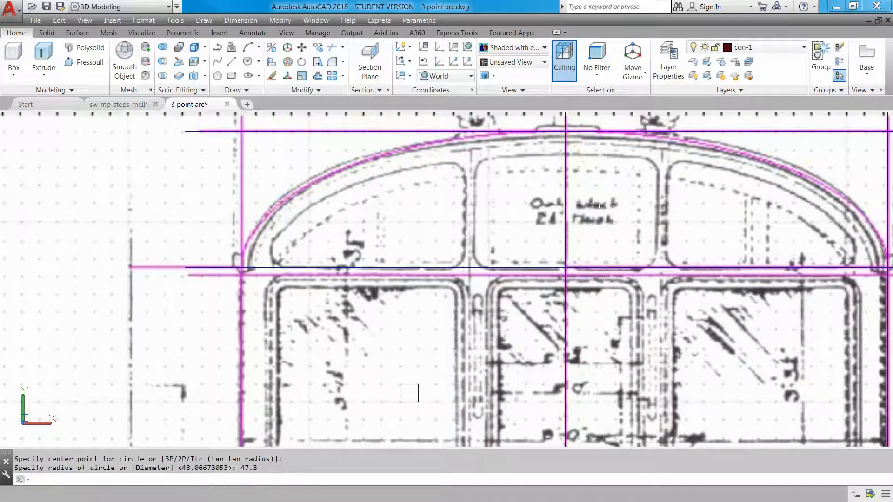
scroll(409, 393, down, 10)
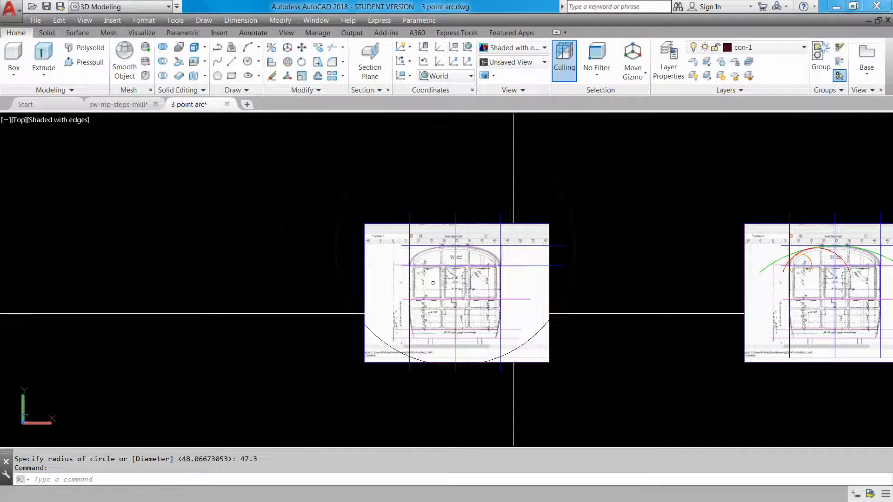
Step: Move the 47.3 radius circle straight down by 47.3 so its top meets the roof apex
scroll(536, 314, up, 1)
text(m)
key(Return)
click(604, 194)
click(575, 182)
key(Return)
click(639, 188)
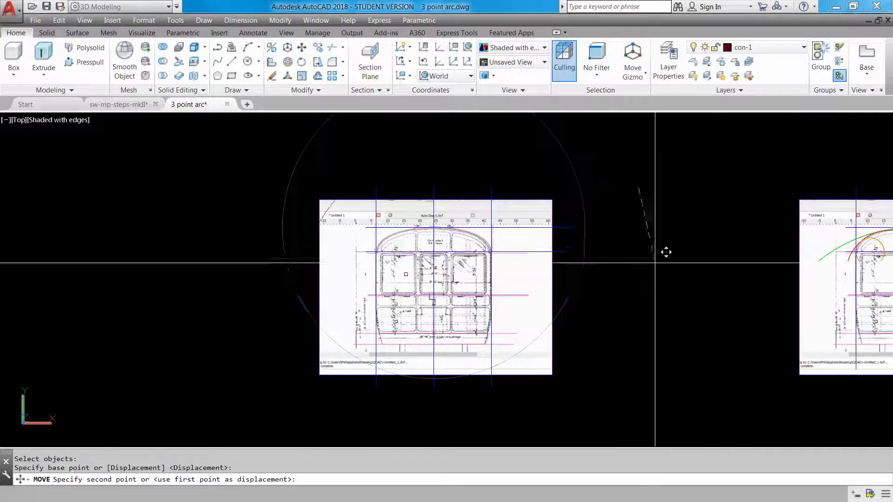
key(F8)
text(47.)
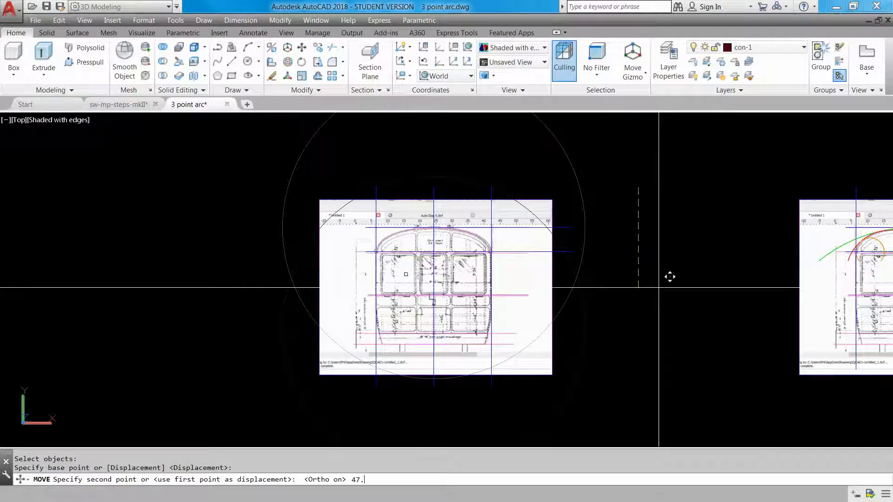
text(3)
key(Return)
scroll(419, 228, up, 6)
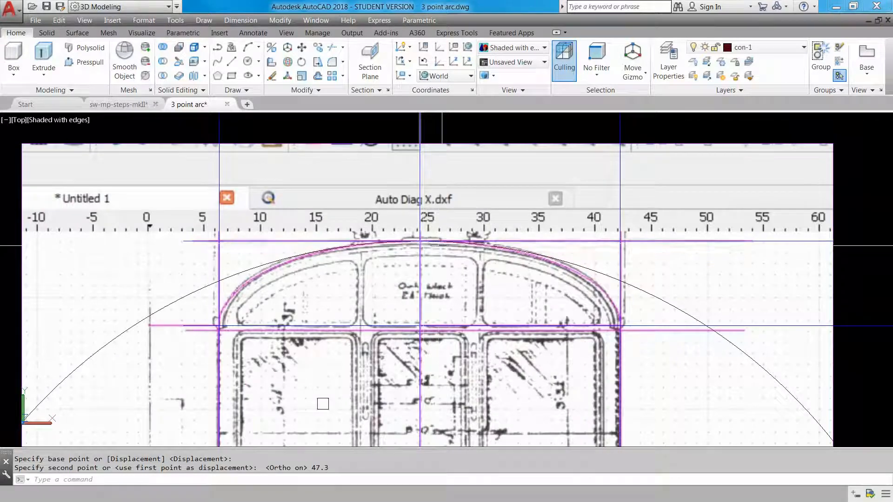
scroll(418, 241, up, 5)
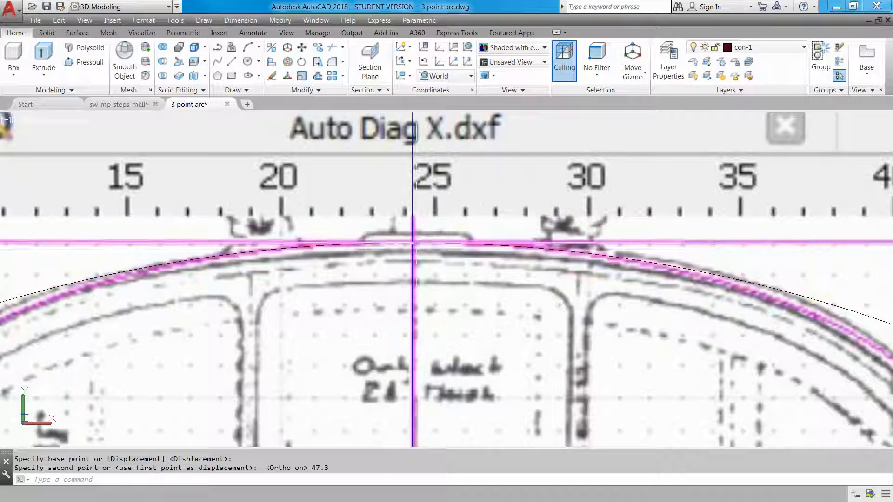
scroll(413, 242, down, 8)
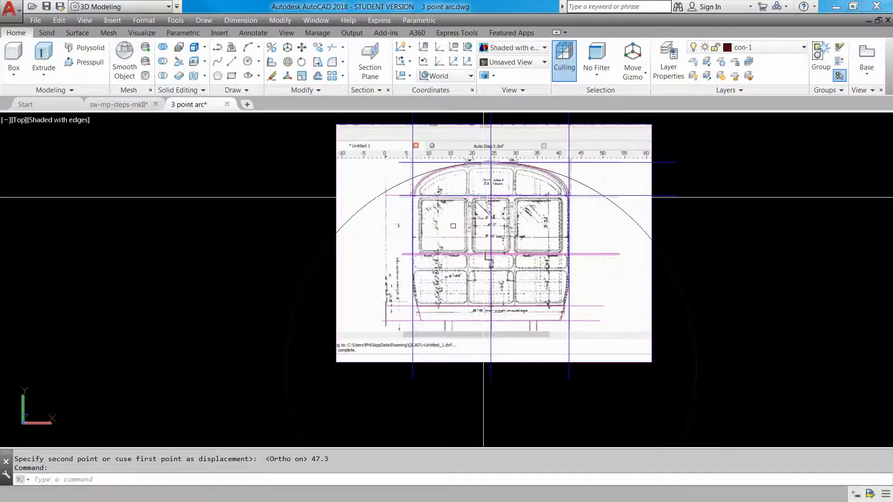
Step: Draw a three-point circle fitting the tight roof curve at the left eave, starting where the left side line meets the eave line
scroll(425, 184, up, 8)
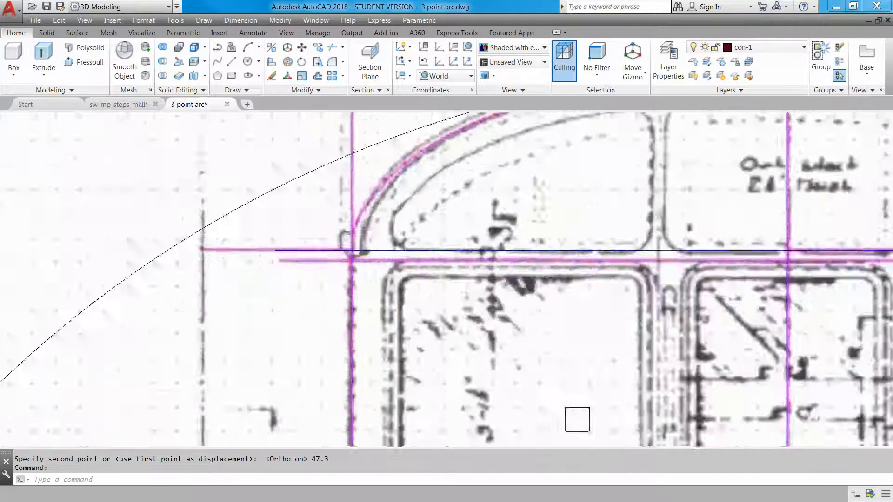
scroll(367, 232, up, 6)
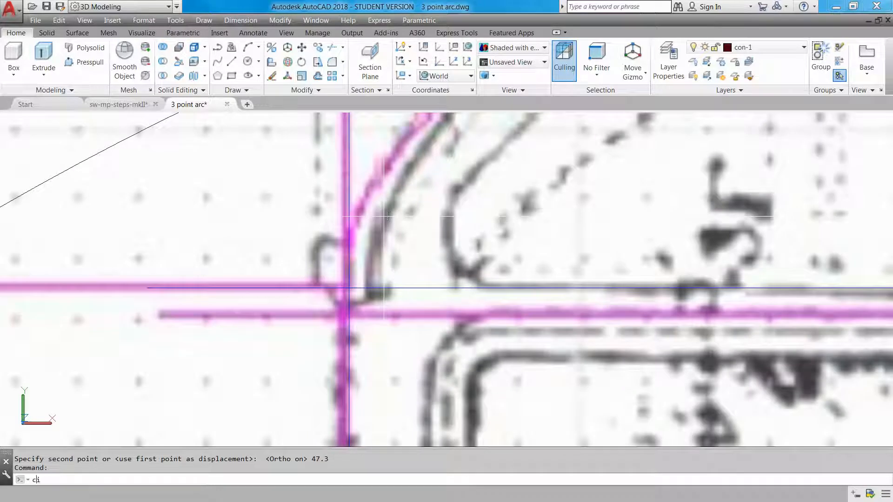
key(Return)
text(3p)
key(Return)
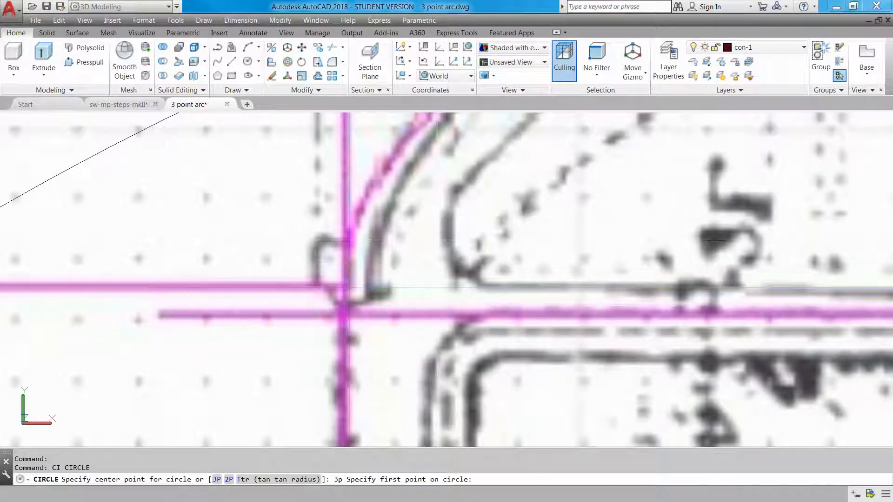
scroll(308, 300, up, 2)
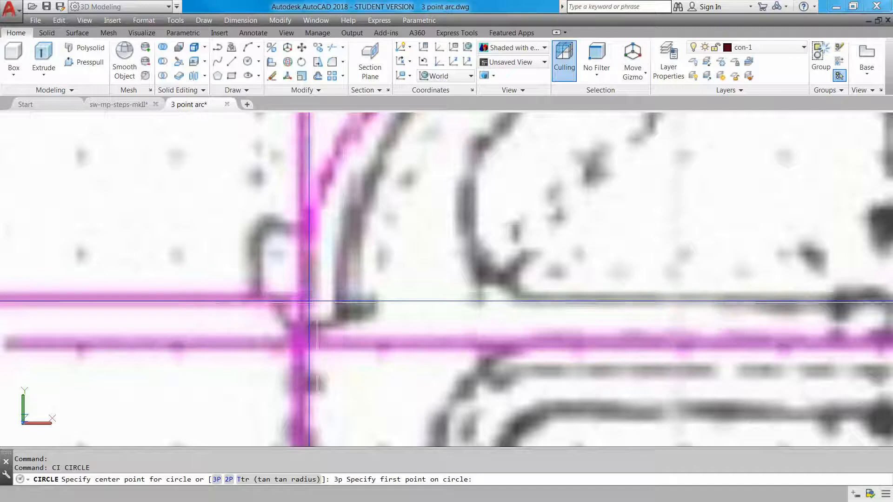
click(308, 301)
scroll(384, 231, down, 3)
scroll(379, 202, up, 3)
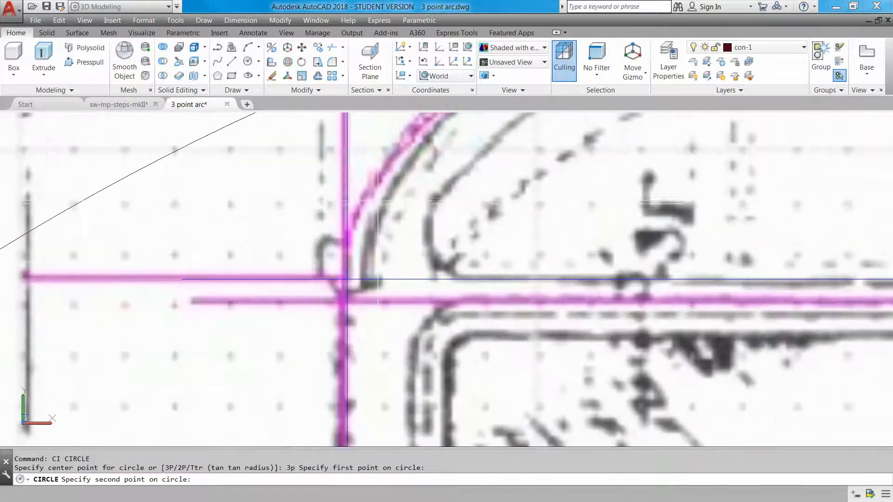
scroll(375, 170, down, 3)
scroll(352, 256, up, 3)
key(F8)
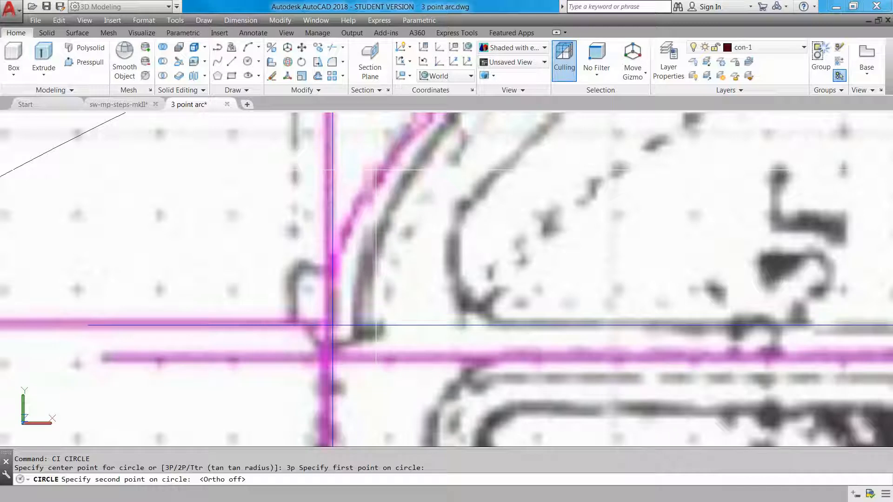
click(332, 325)
scroll(419, 233, up, 2)
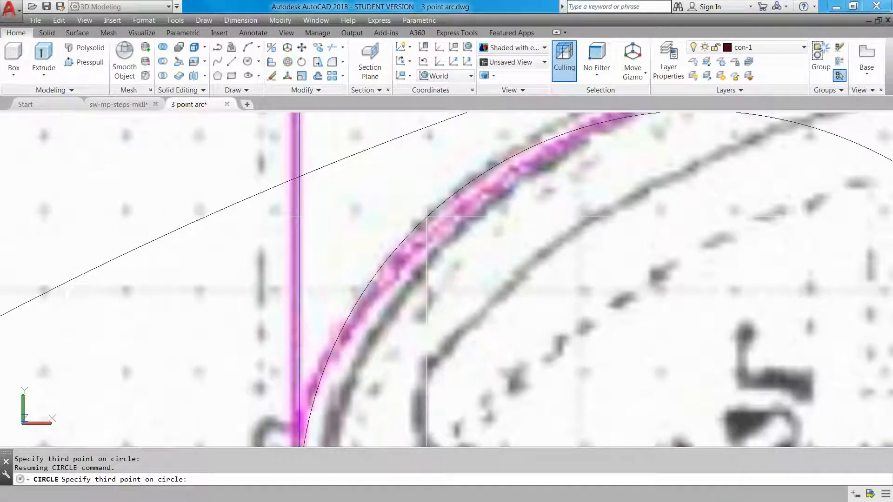
click(426, 216)
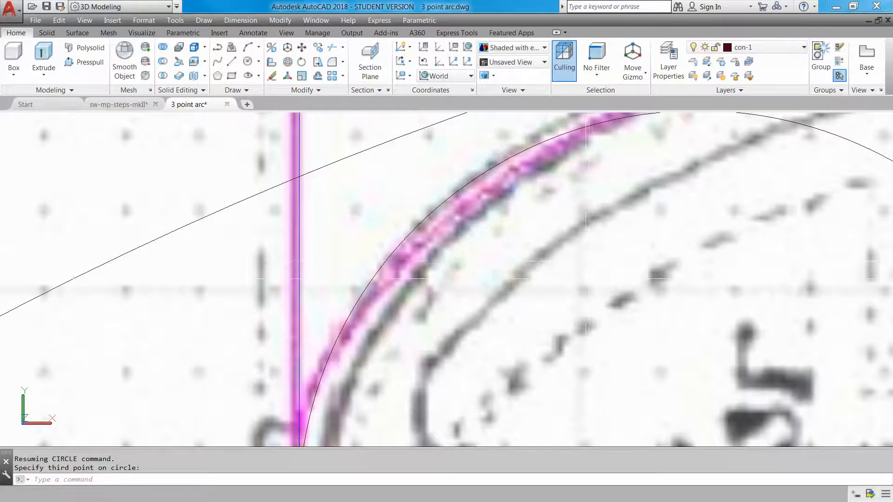
scroll(584, 275, down, 3)
middle_drag(584, 275, 367, 166)
click(395, 210)
scroll(396, 210, down, 3)
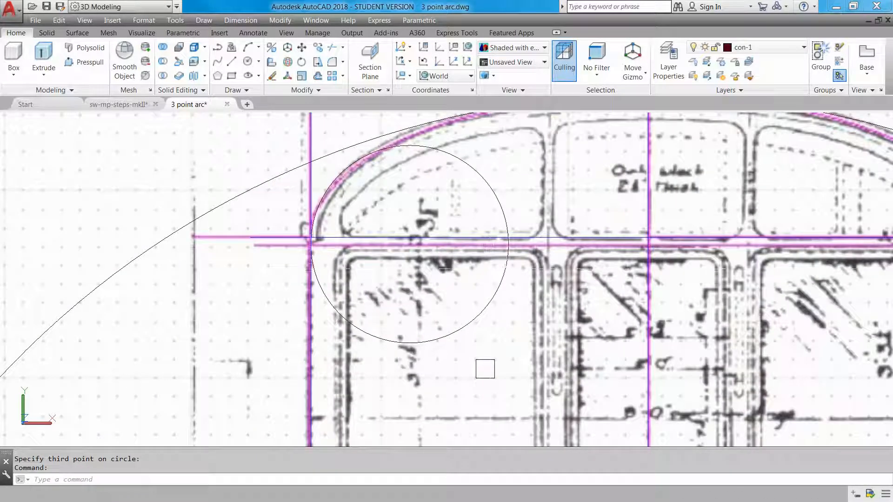
scroll(484, 368, up, 2)
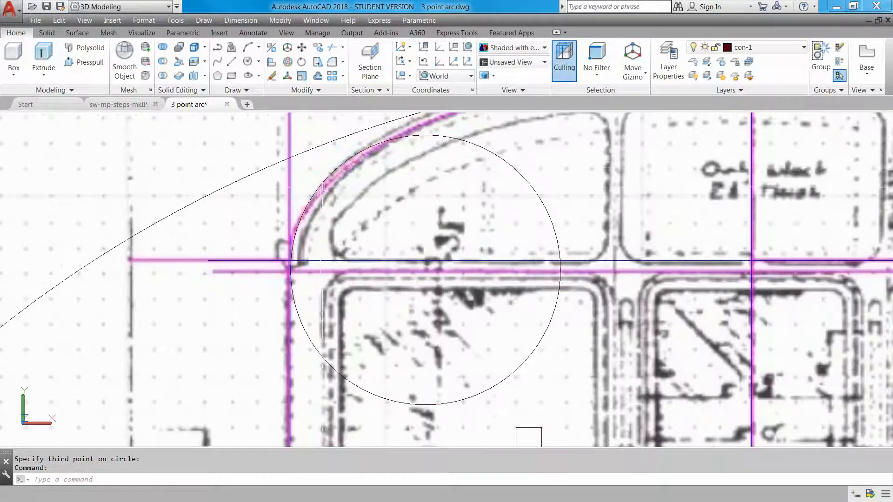
scroll(516, 420, down, 1)
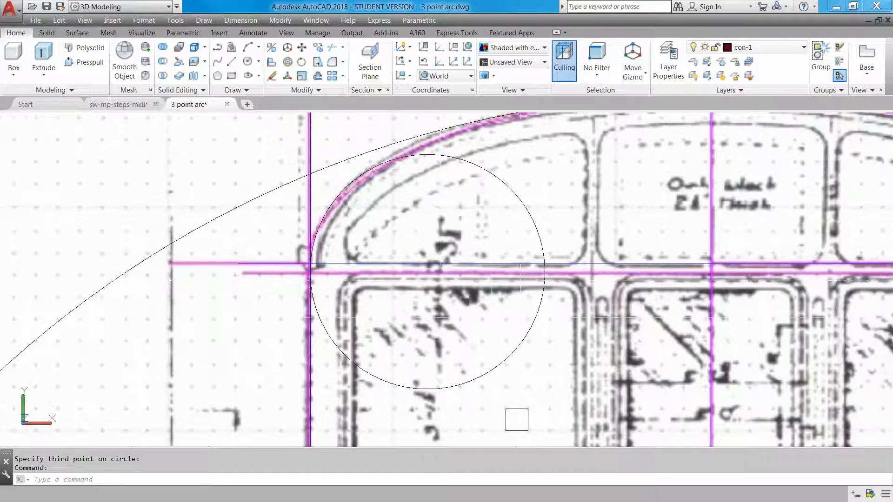
Step: List the properties of the small circle at the left eave to read its radius
text(ll)
key(Return)
click(561, 227)
click(486, 210)
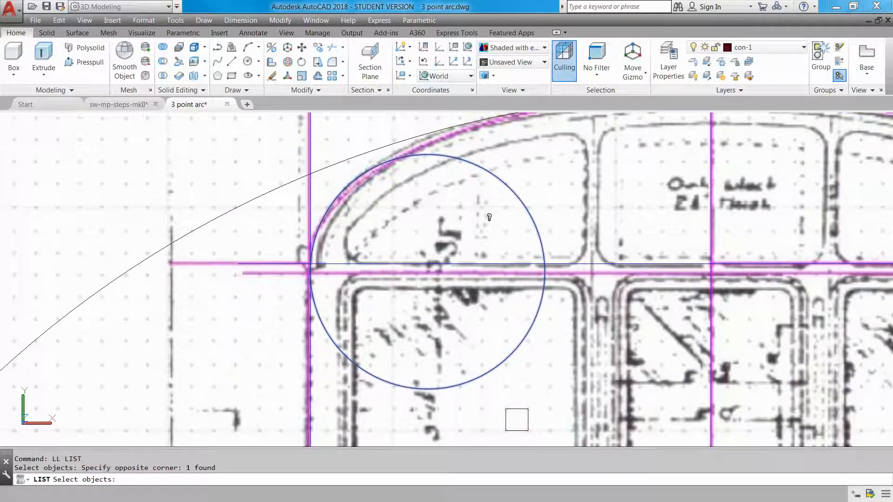
key(Return)
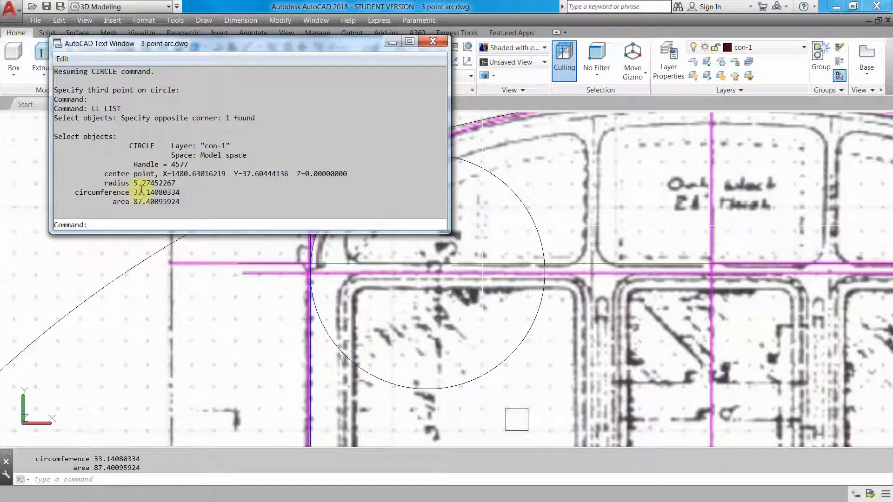
click(229, 255)
Step: List the properties of the small orange arc on the second tracing, highlight its radius, and dismiss the listing
scroll(361, 288, down, 8)
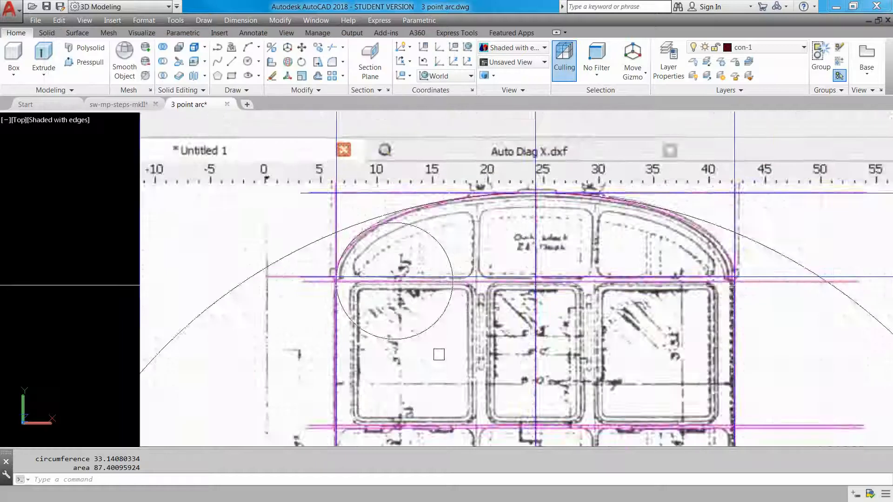
middle_drag(590, 291, 318, 220)
scroll(604, 257, down, 3)
middle_drag(681, 269, 359, 262)
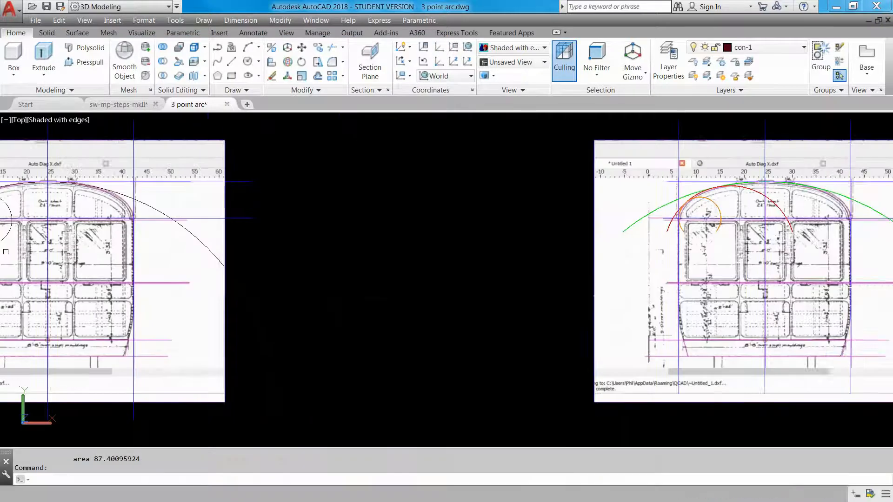
scroll(716, 252, up, 1)
scroll(744, 185, up, 7)
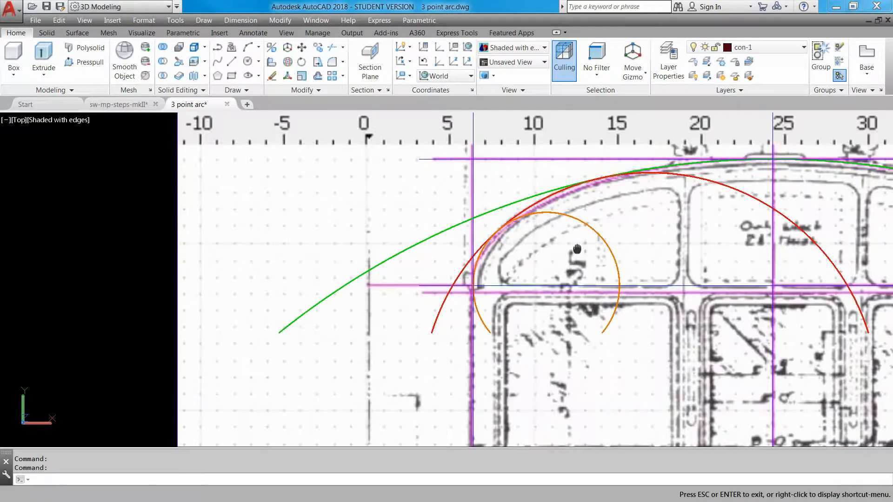
scroll(581, 235, up, 1)
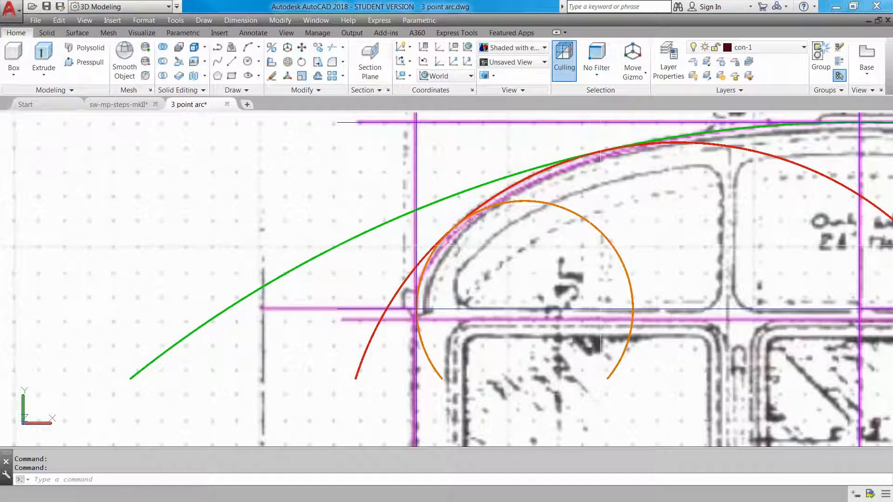
text(ll)
key(Return)
click(623, 218)
click(566, 251)
key(Return)
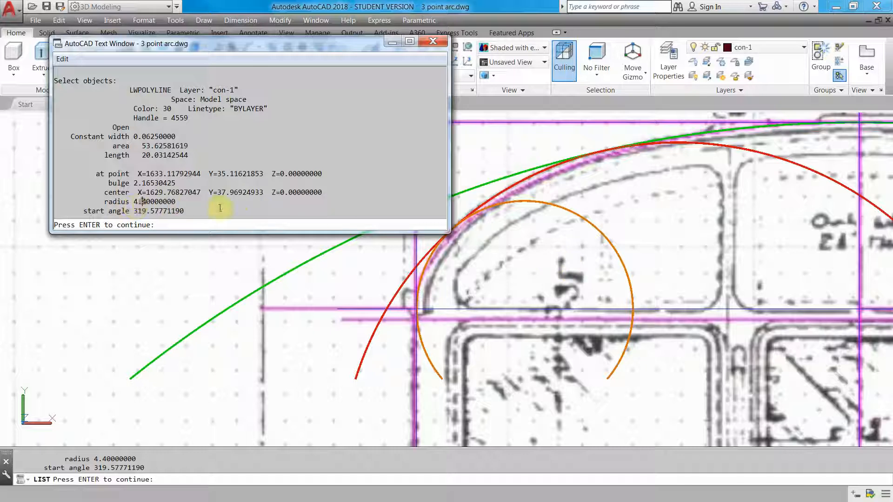
drag(218, 210, 134, 200)
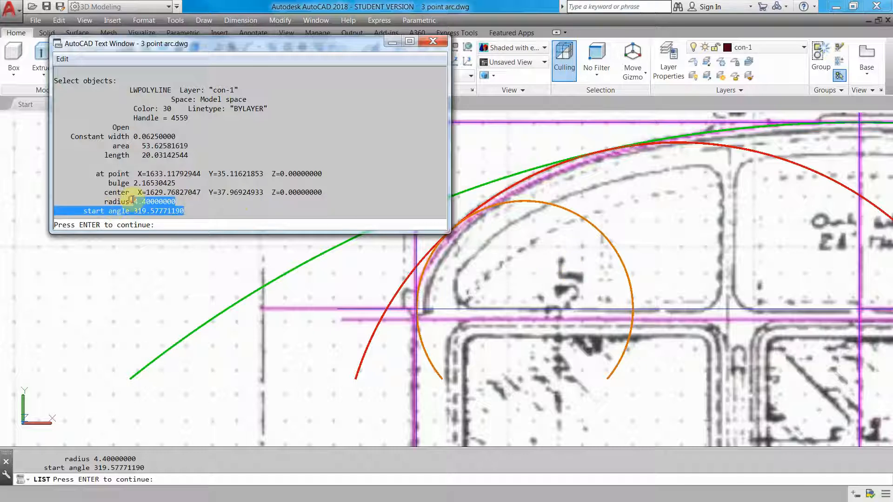
key(F2)
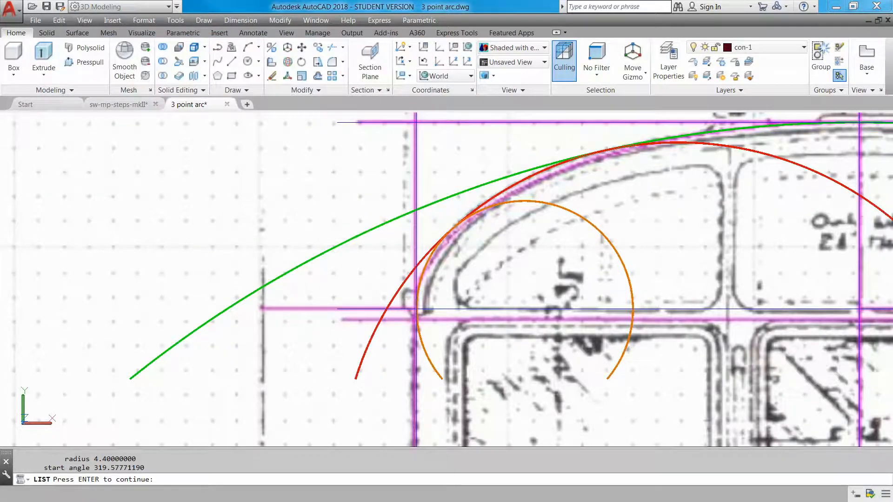
scroll(568, 256, down, 6)
key(Return)
Step: Erase the small three-point circle at the left eave of the first tracing
middle_drag(269, 274, 692, 243)
middle_drag(302, 279, 693, 247)
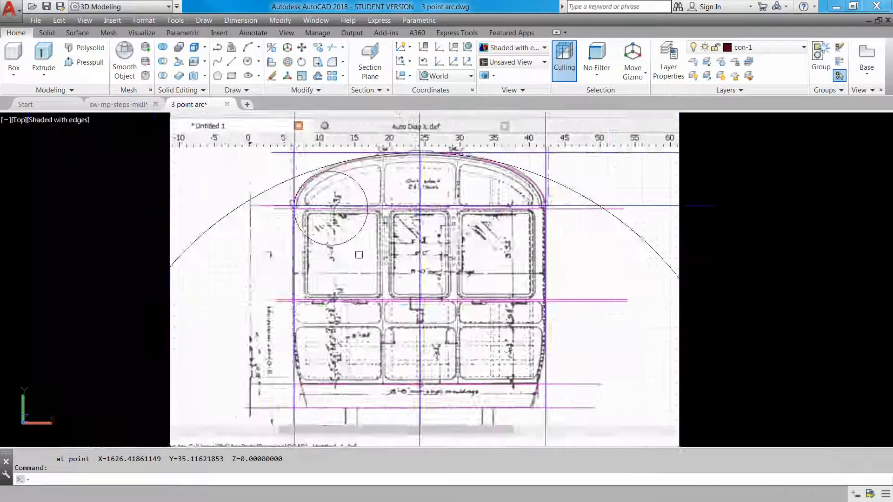
scroll(358, 255, up, 3)
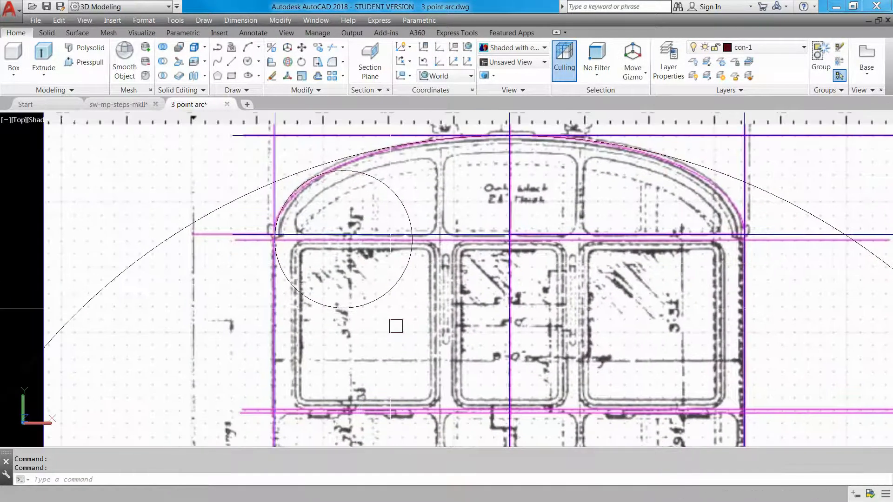
text(e)
key(space)
click(413, 283)
click(349, 319)
key(space)
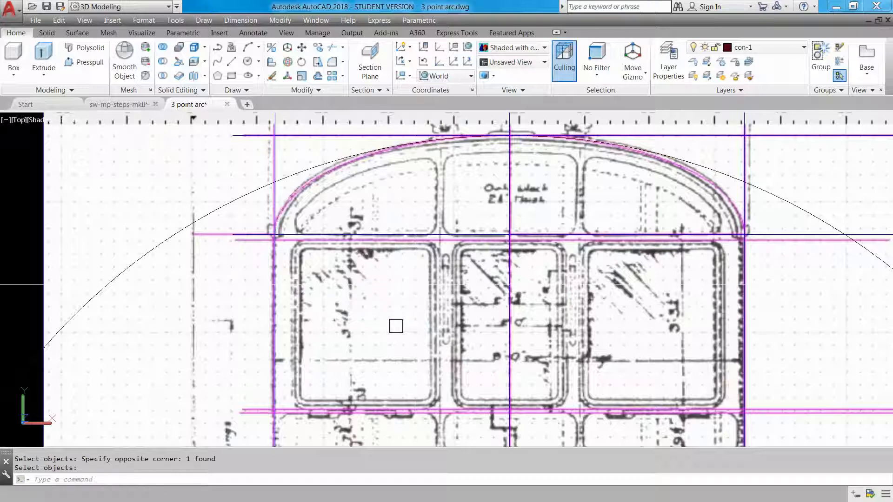
Step: Draw a circle of radius 4.4 centred where the left vertical construction line meets the eave construction line
text(ci)
key(space)
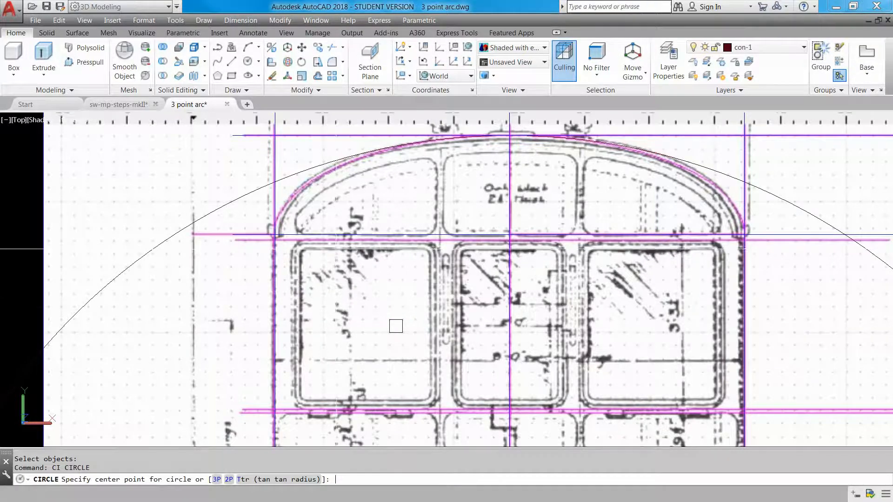
scroll(419, 362, up, 4)
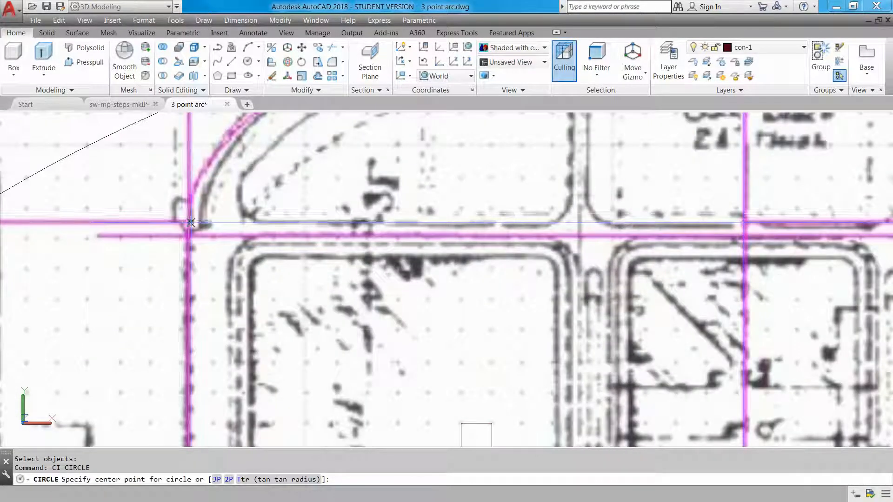
click(190, 222)
text(4.4)
key(Return)
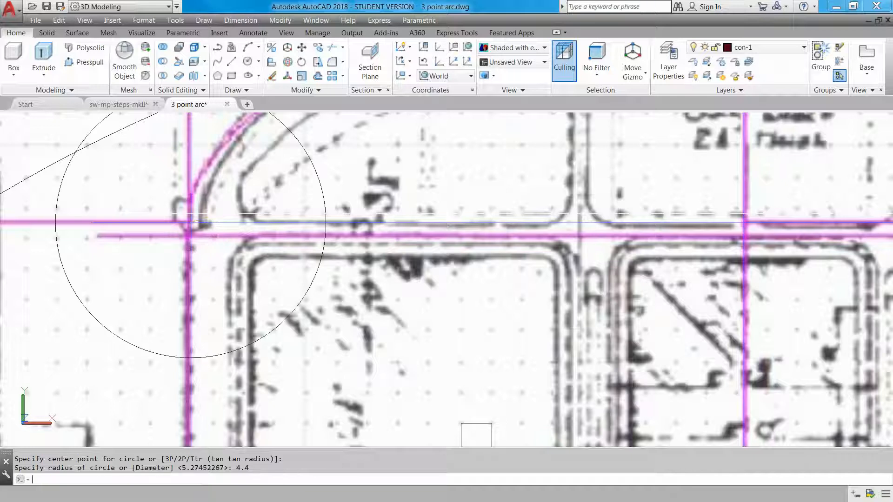
Step: Move the 4.4 radius circle horizontally right by 4.4 so its edge meets the left vertical construction line
text(m)
key(space)
click(123, 301)
click(85, 328)
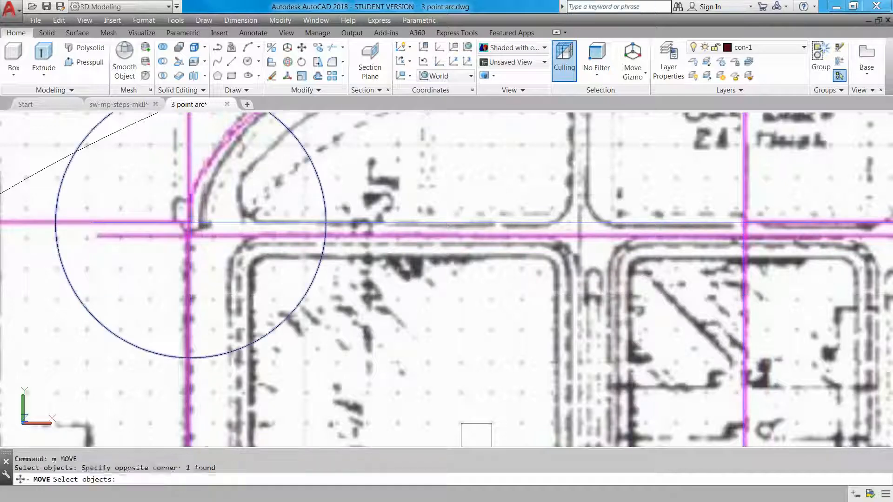
key(space)
click(301, 375)
key(F8)
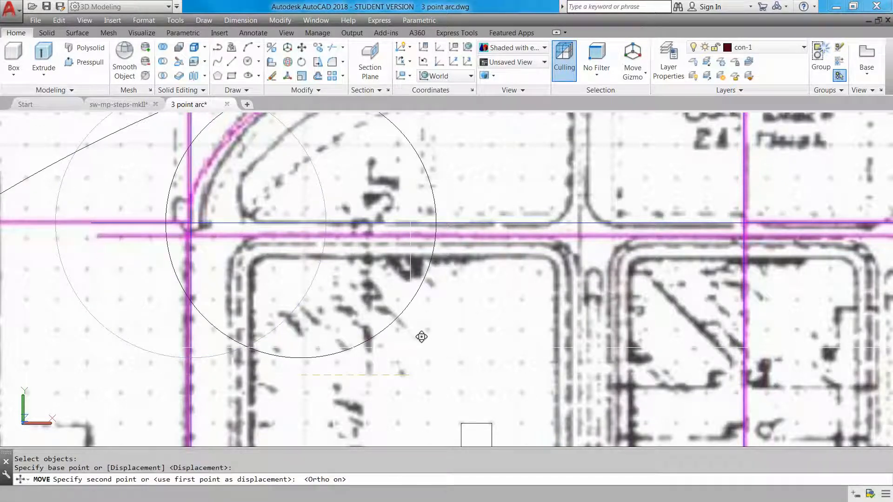
key(Return)
key(Escape)
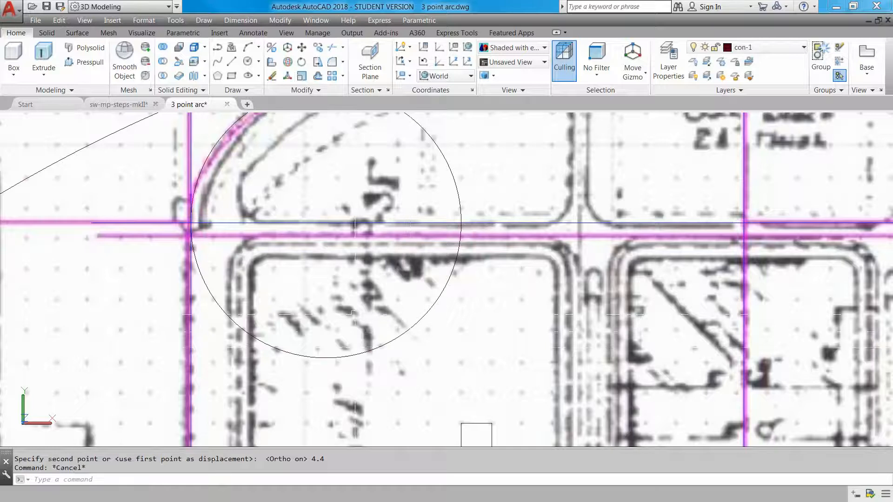
middle_drag(347, 314, 388, 402)
scroll(367, 370, up, 3)
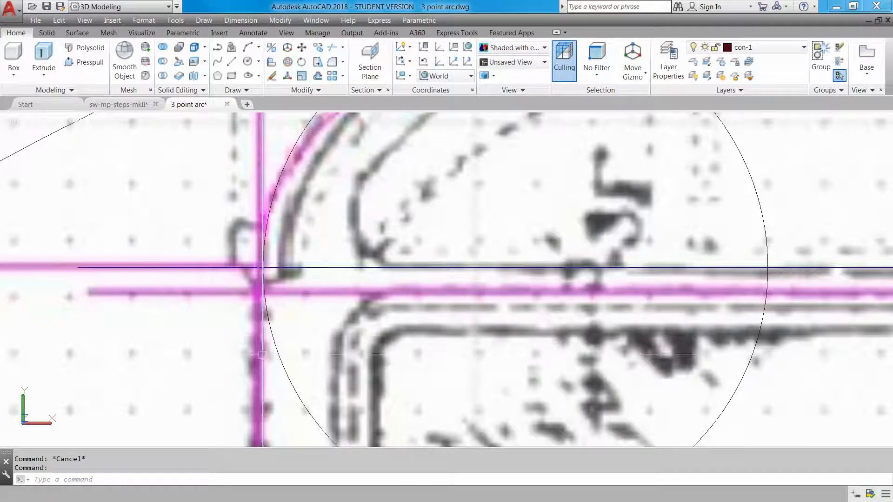
Step: Draw a three-point circle tangent to the 4.4 radius eave circle, passing through the traced roof shoulder, and tangent to the large top circle
scroll(263, 268, down, 5)
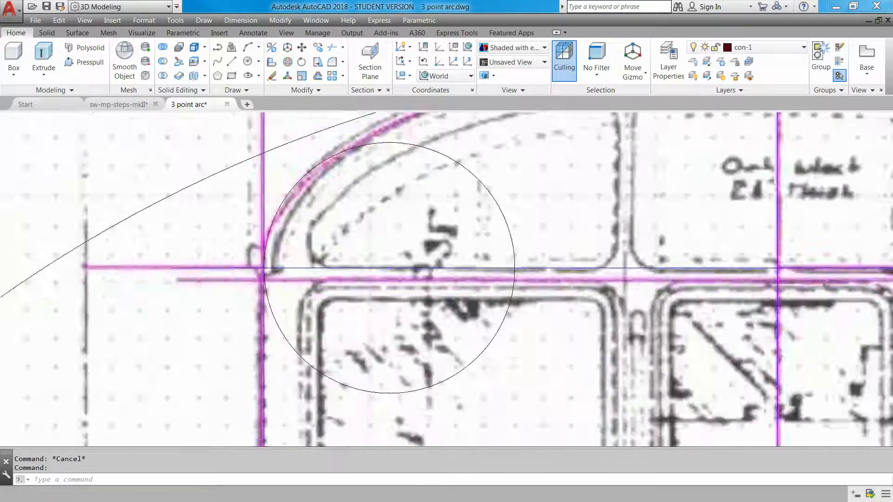
middle_drag(455, 386, 329, 389)
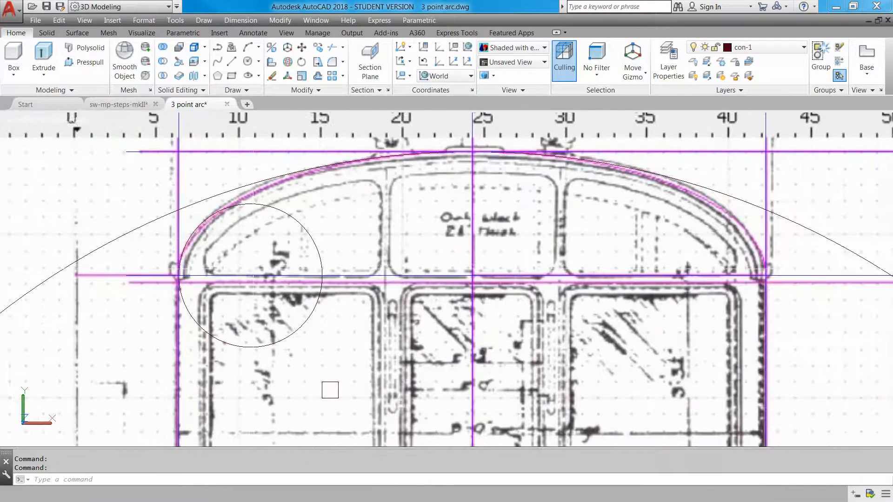
scroll(236, 190, up, 2)
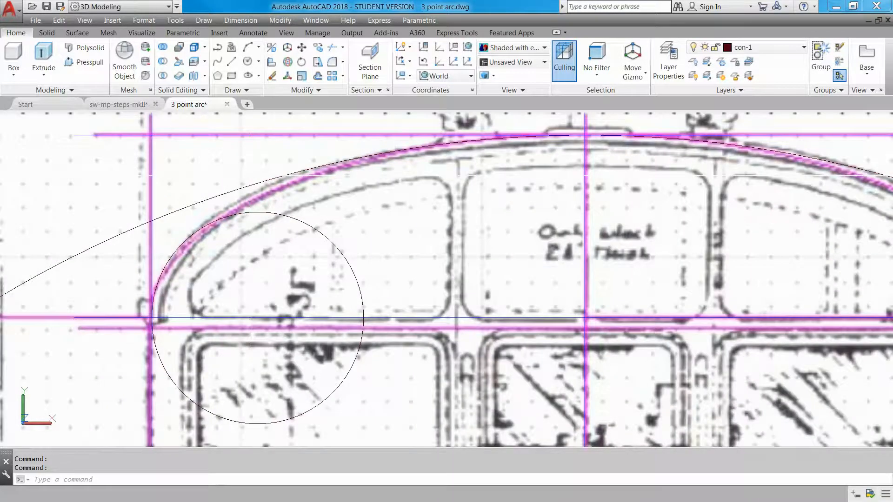
middle_drag(246, 195, 305, 234)
scroll(304, 234, up, 3)
scroll(293, 234, up, 1)
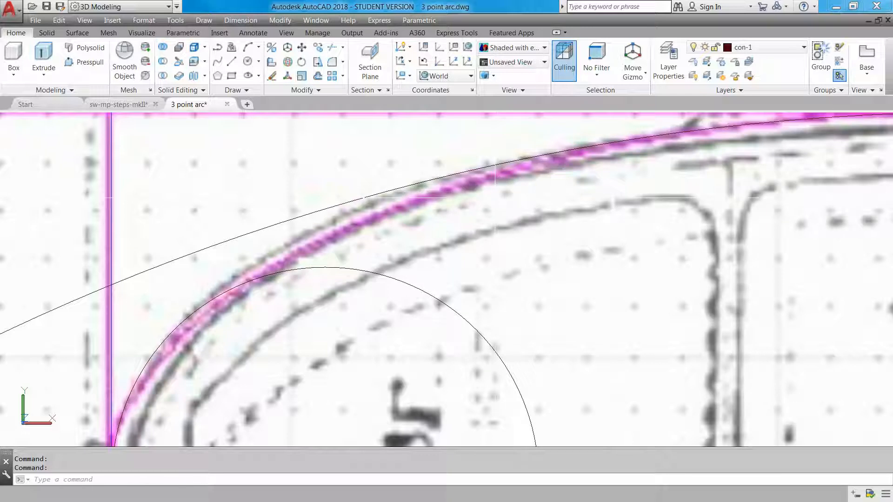
text(i)
key(Return)
text(3)
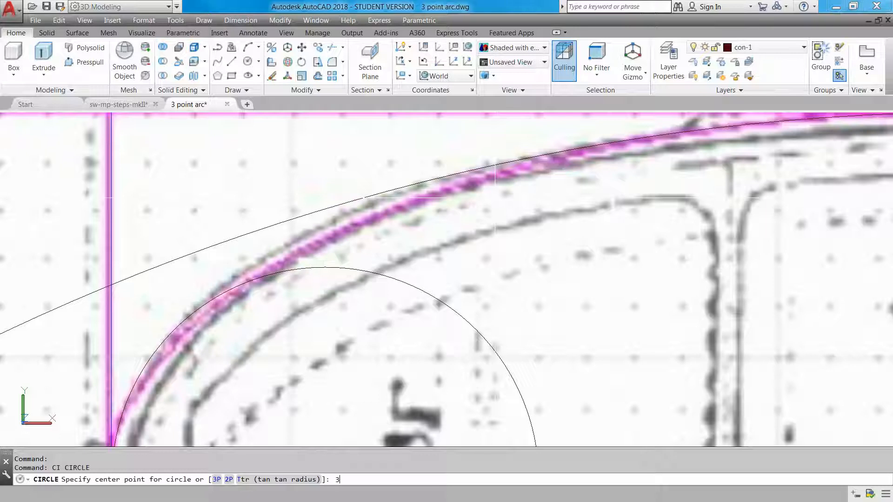
text(p)
key(Return)
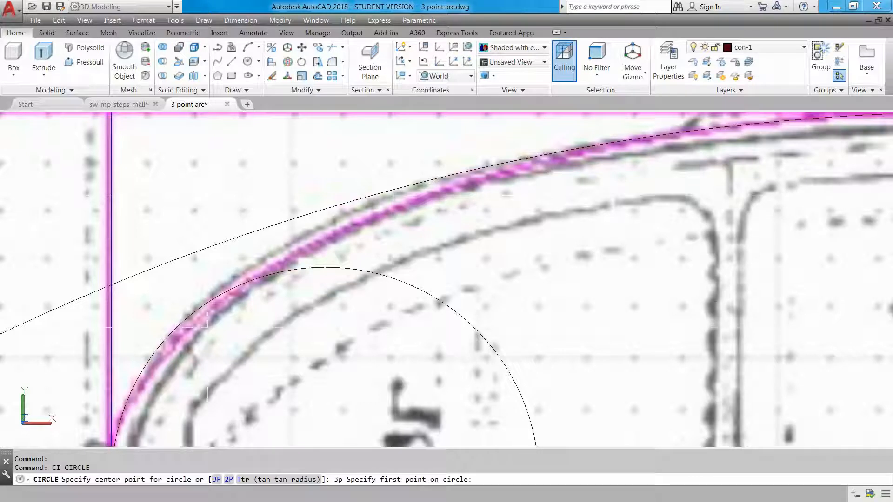
shift+right_click(222, 318)
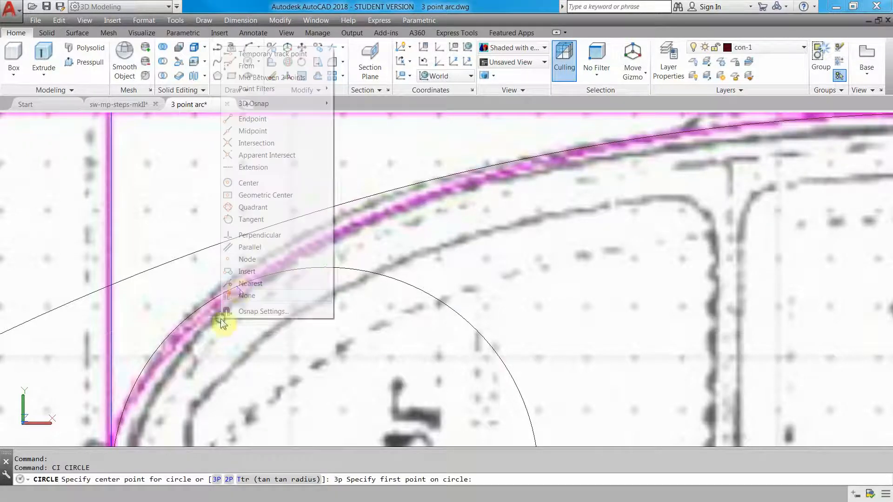
click(251, 219)
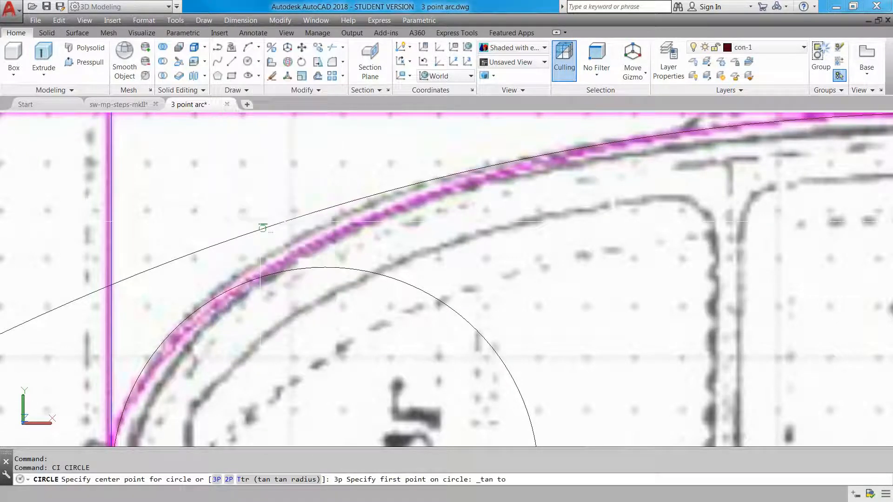
click(169, 333)
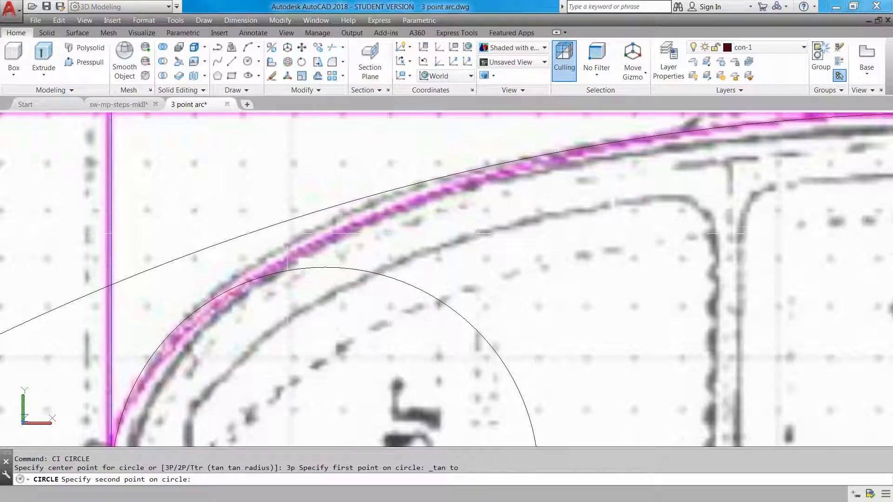
scroll(289, 232, up, 3)
click(318, 228)
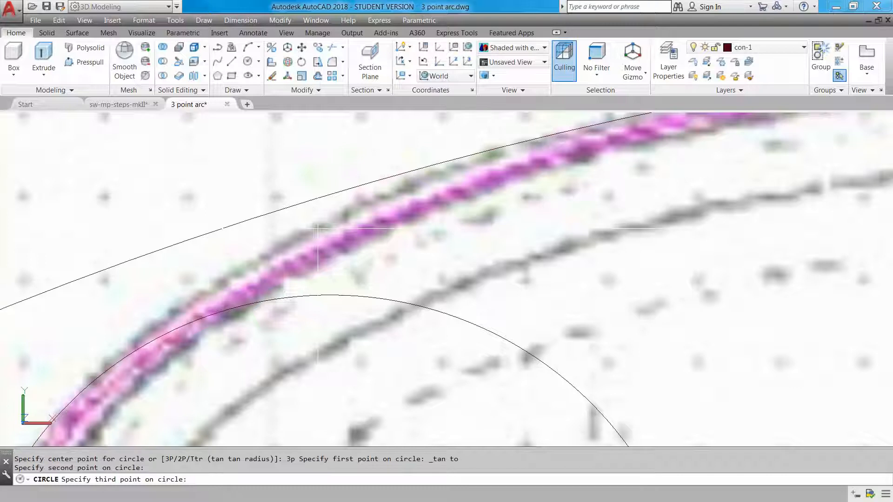
scroll(318, 228, down, 3)
shift+right_click(652, 245)
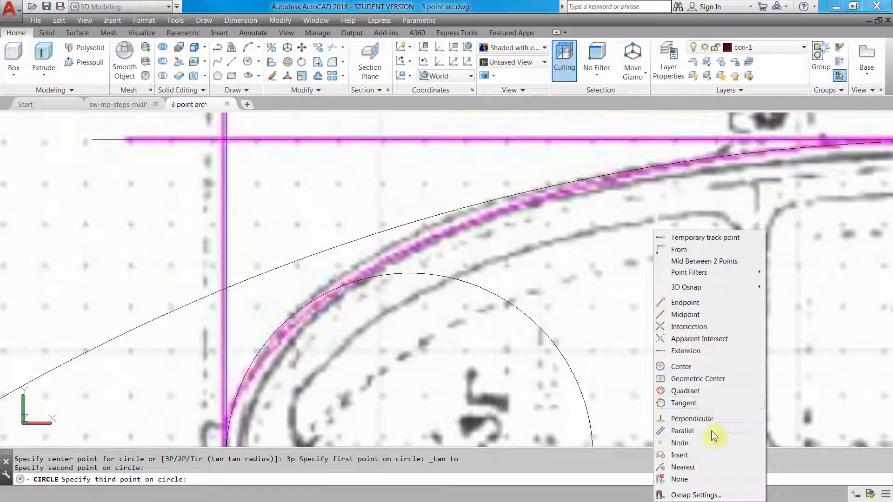
click(710, 405)
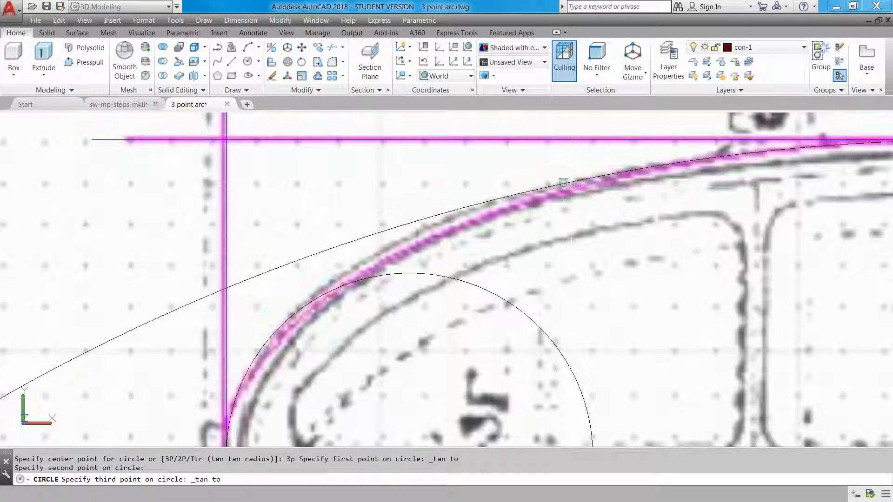
click(563, 183)
scroll(627, 293, down, 4)
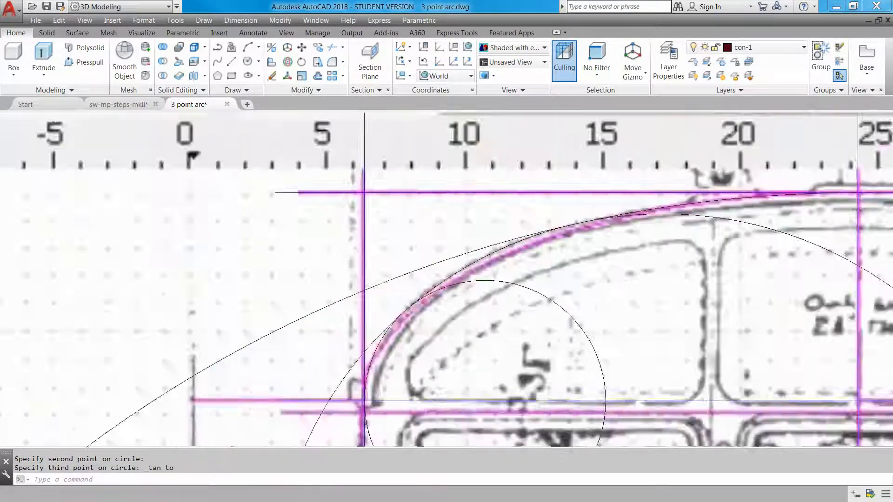
middle_drag(627, 301, 390, 198)
scroll(416, 225, down, 2)
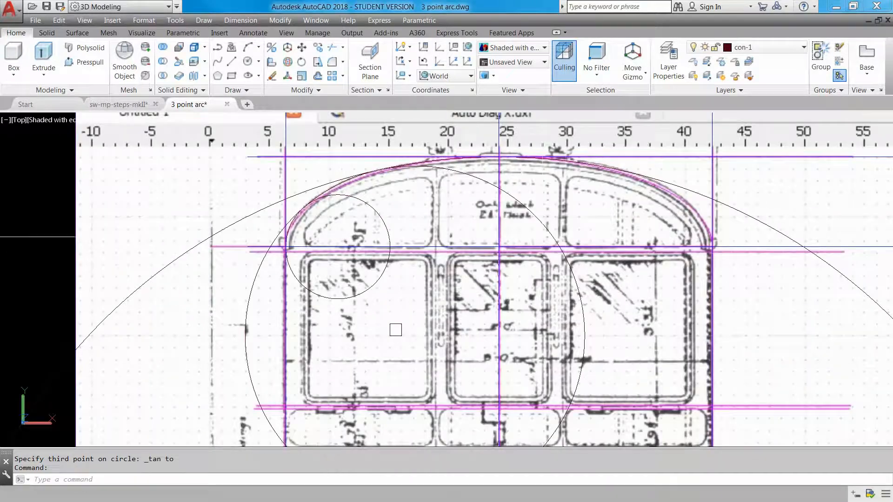
middle_drag(392, 325, 235, 245)
scroll(251, 242, down, 1)
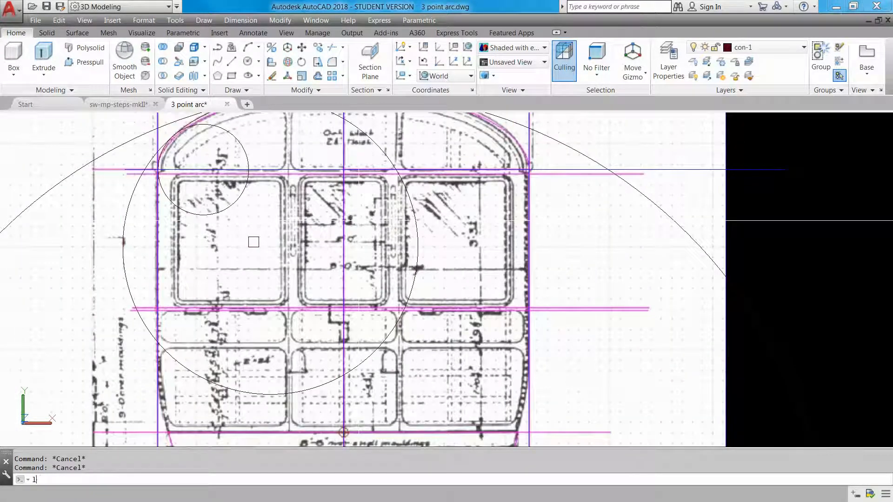
key(Return)
key(Escape)
text(l)
key(Return)
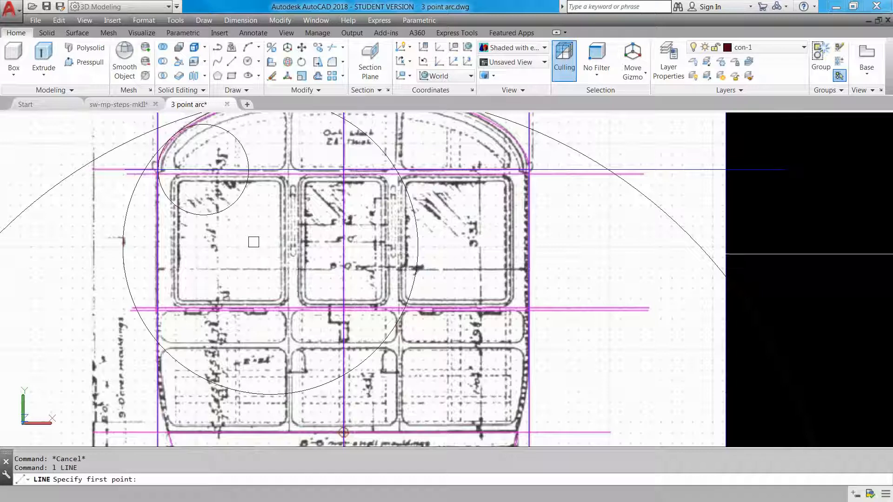
text(l)
key(Return)
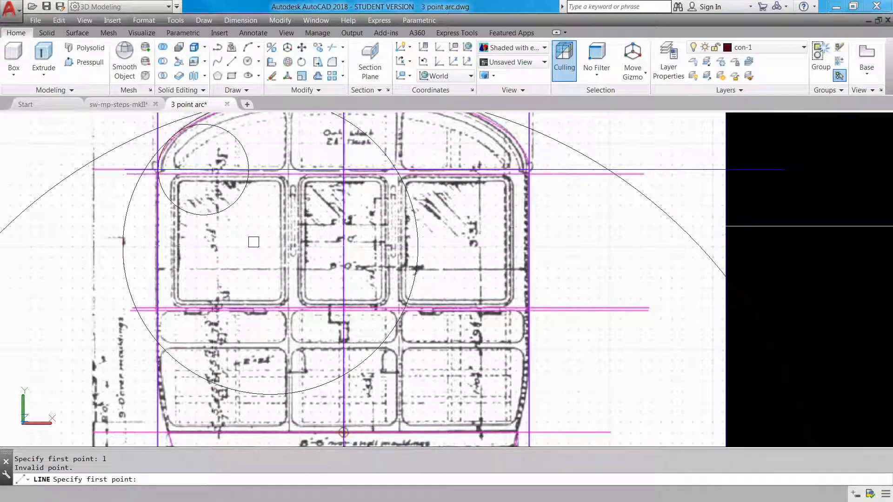
click(187, 227)
click(157, 237)
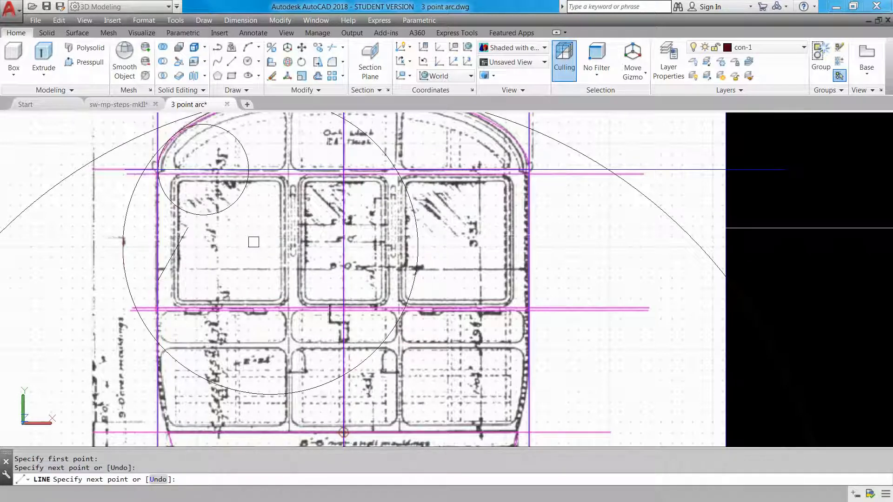
key(Escape)
text(e)
key(Return)
click(254, 242)
click(253, 242)
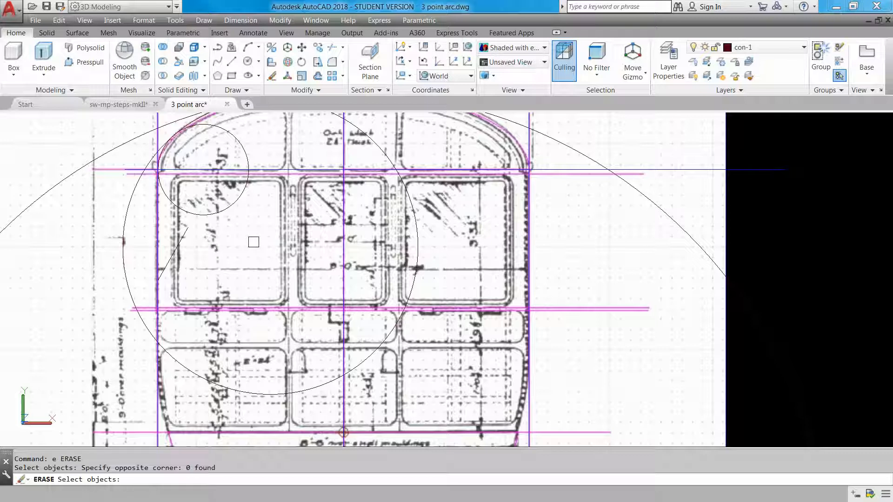
key(Escape)
text(u)
key(Return)
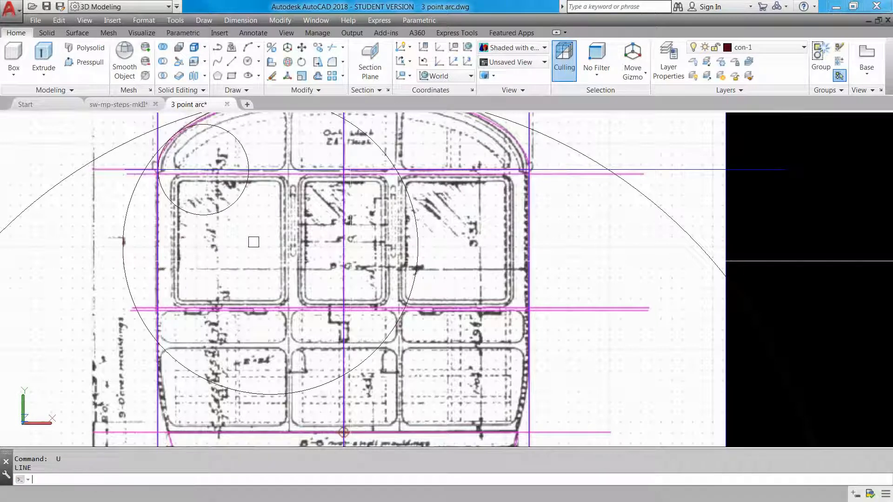
Step: List the properties of the new three-point circle to check its radius, and dismiss the listing
text(ll)
key(Return)
click(449, 225)
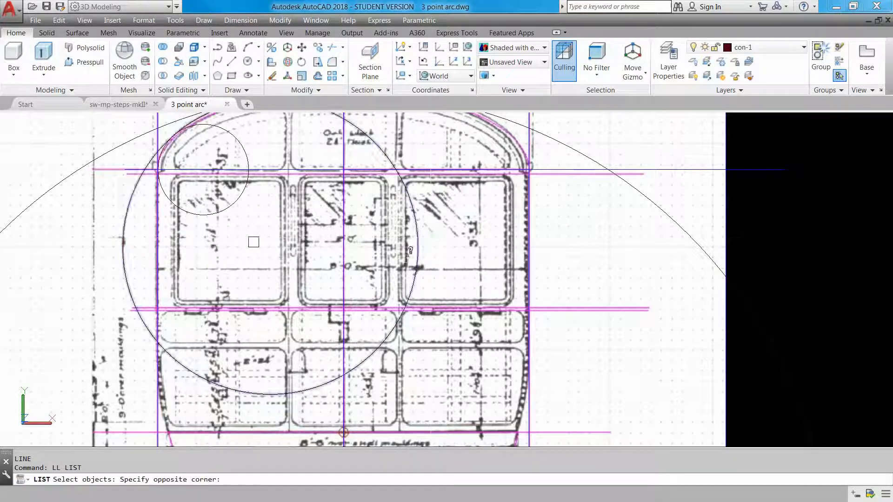
click(447, 256)
key(Return)
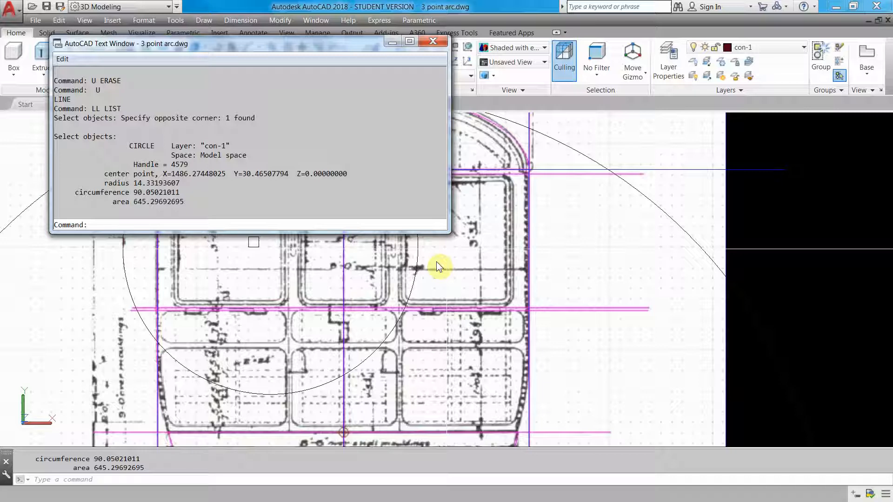
key(F2)
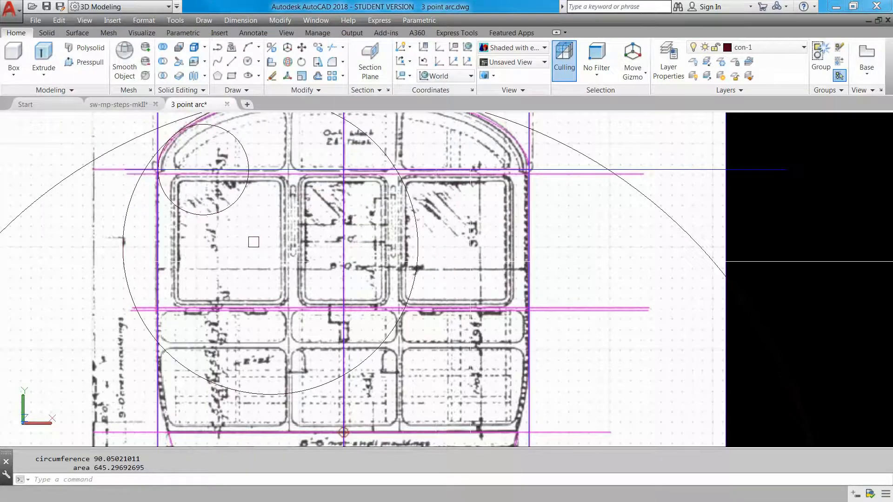
Step: List the properties of the red arc on the second tracing to read its radius, and dismiss the listing
scroll(647, 263, down, 3)
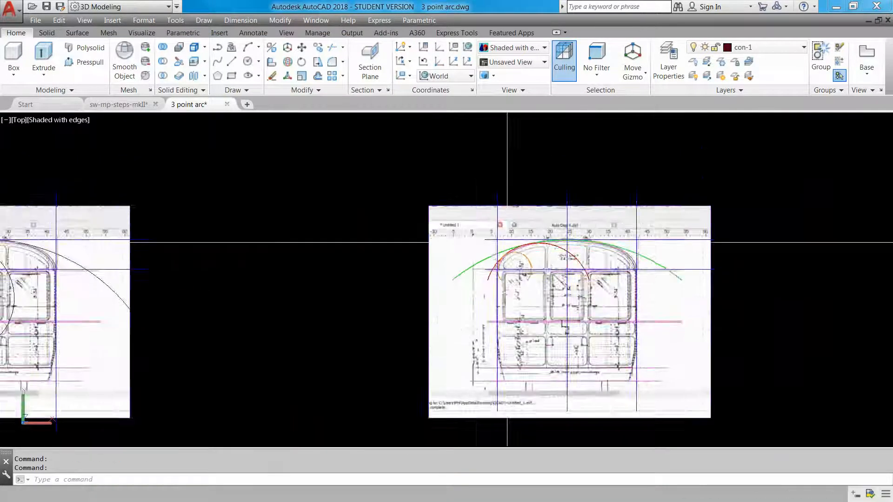
scroll(582, 243, up, 5)
text(1i)
key(Return)
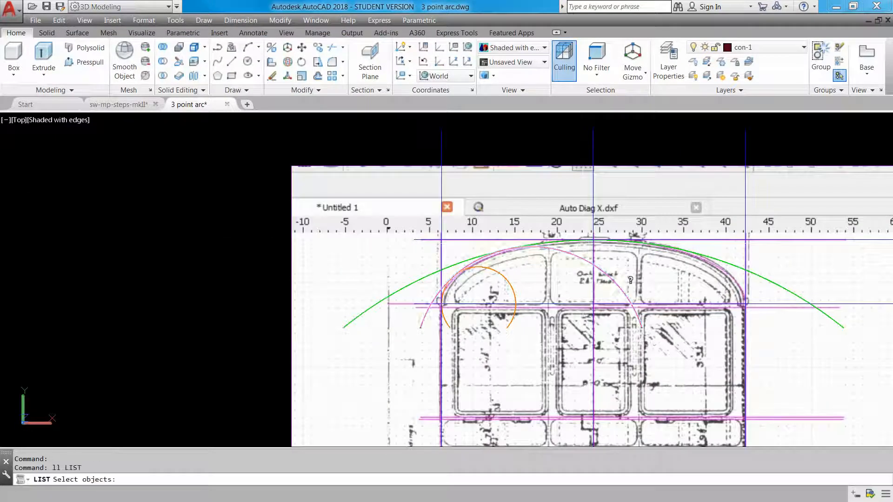
click(627, 293)
key(Return)
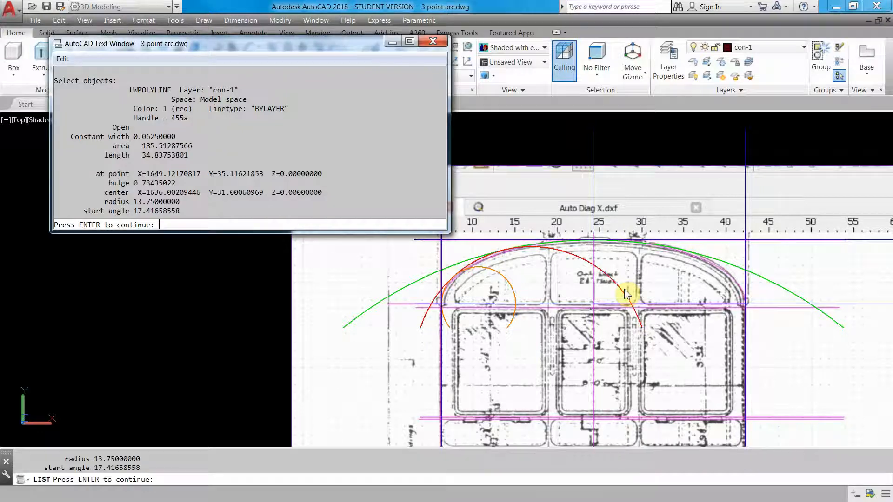
key(Return)
key(F2)
Step: Erase the mid-sized three-point circle from the first tracing
scroll(237, 278, down, 3)
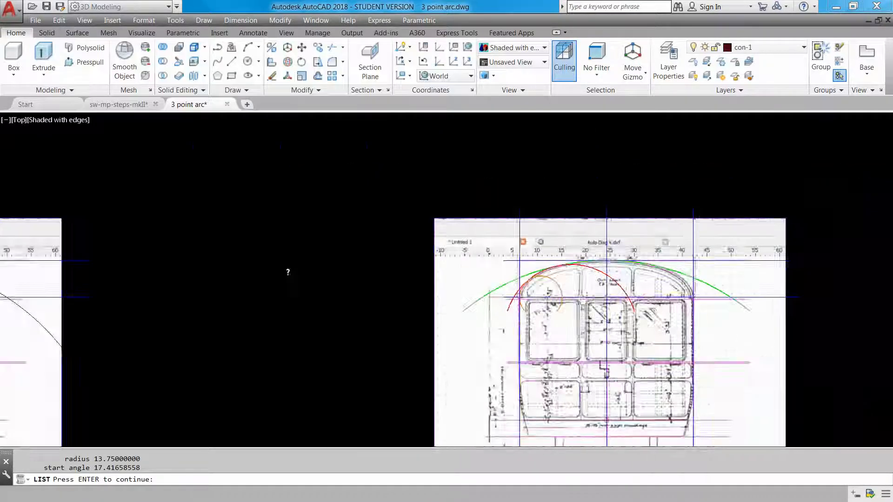
scroll(315, 331, up, 7)
text(e)
key(Return)
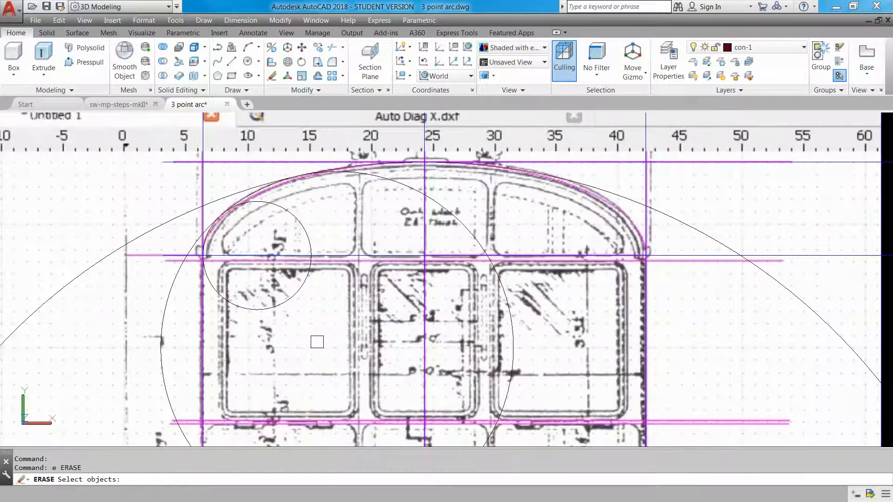
click(573, 298)
click(503, 304)
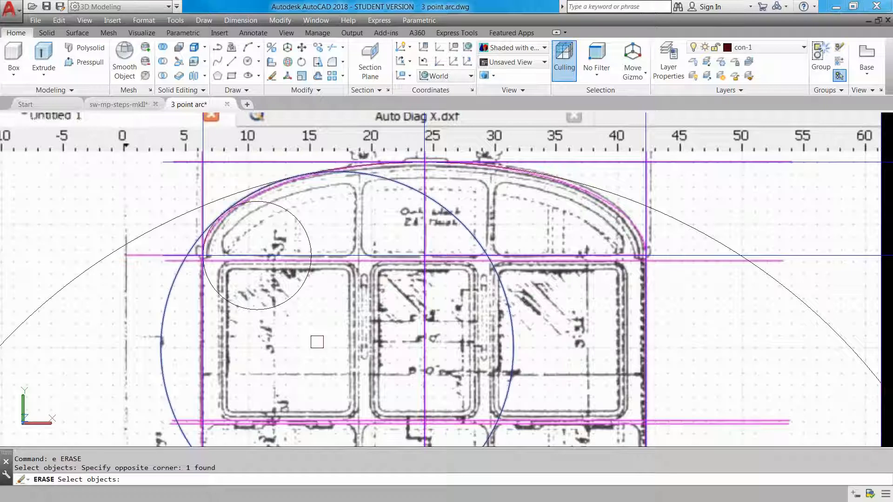
key(Return)
Step: Draw a tangent-tangent-radius circle of radius 13.75 touching the 4.4 radius eave circle and the large top circle
scroll(286, 196, up, 5)
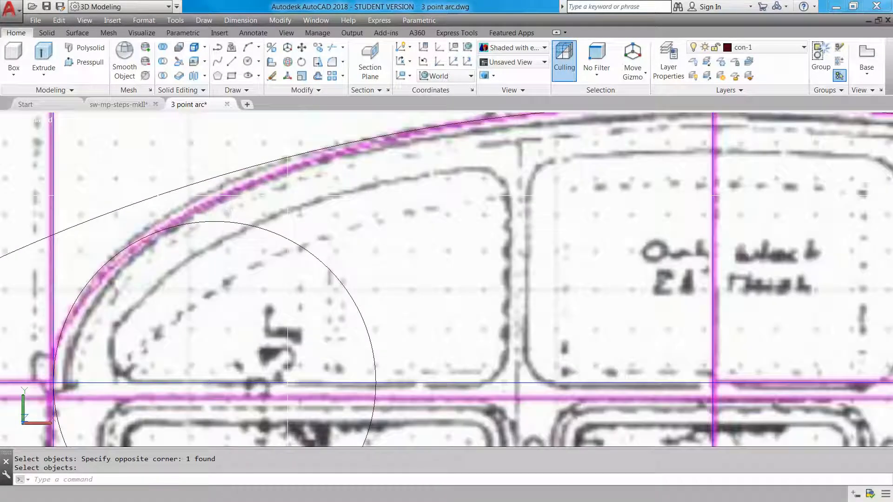
text(ci)
key(Return)
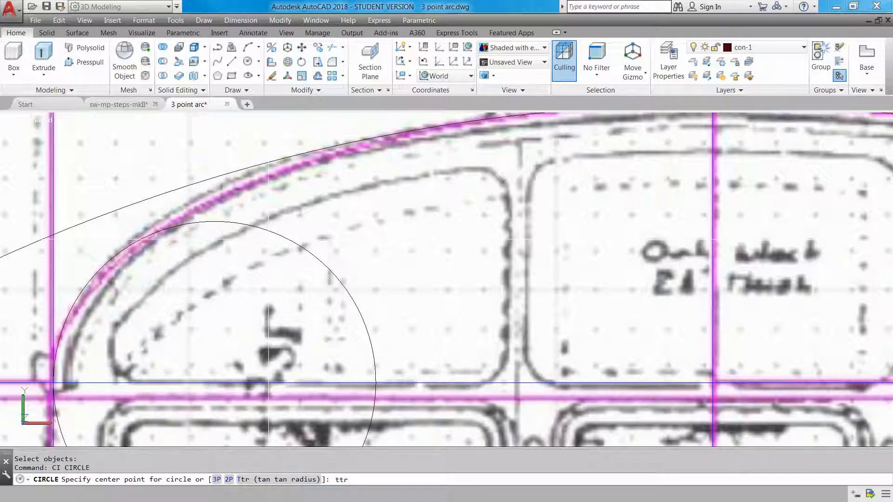
key(Return)
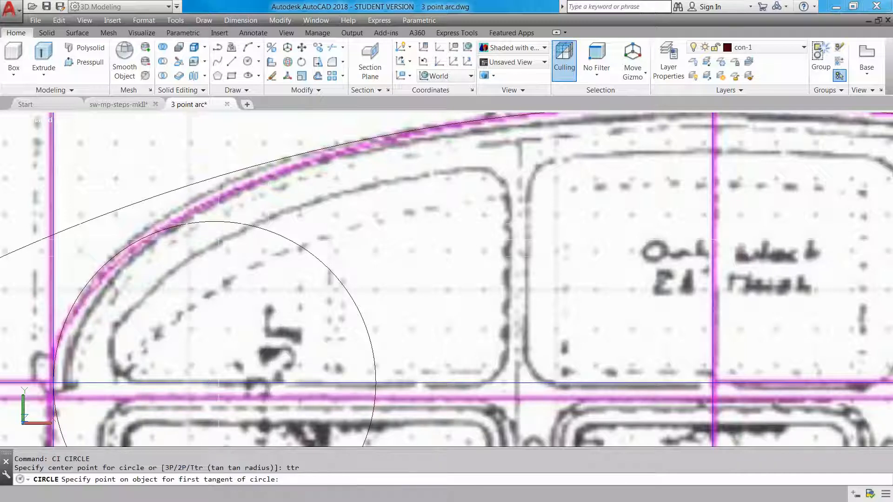
click(104, 265)
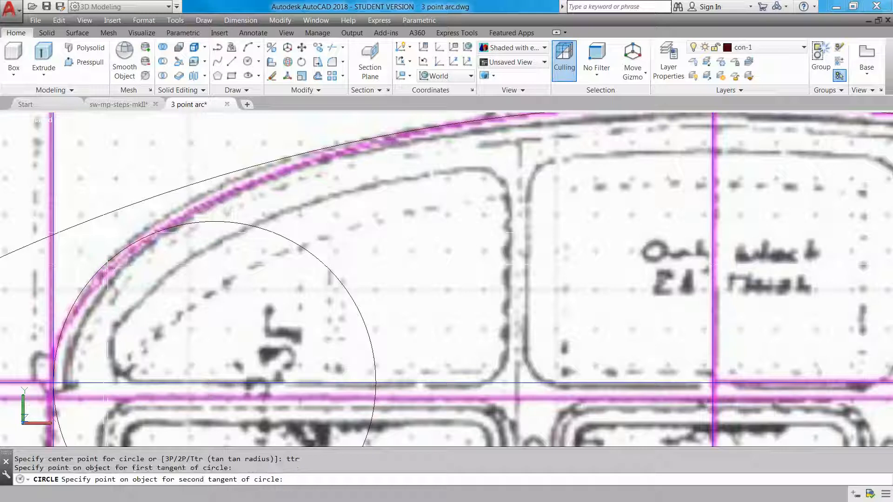
click(402, 129)
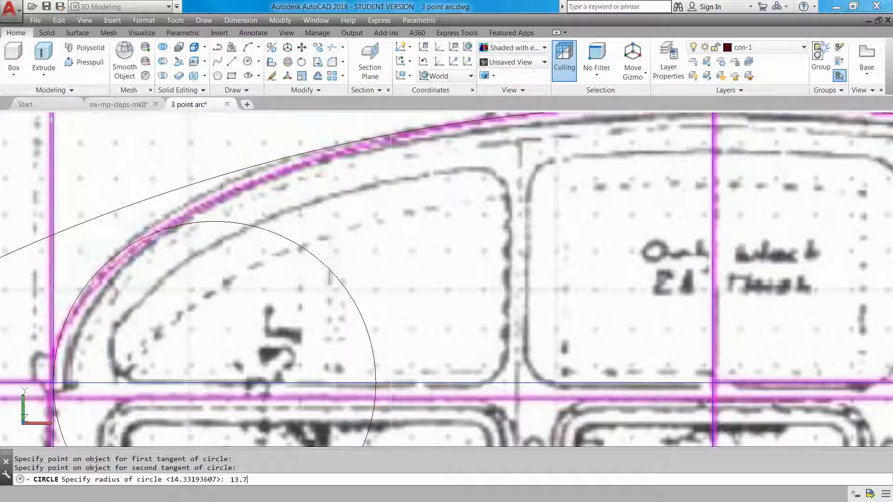
key(Return)
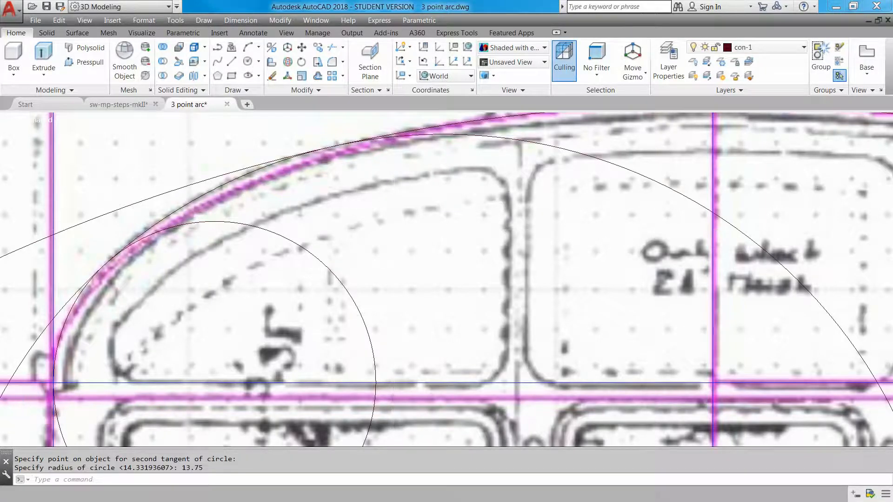
Step: Examine how the three tangent construction circles follow the traced roof outline from eave to crown on the first tracing
scroll(383, 194, down, 4)
middle_drag(308, 159, 242, 182)
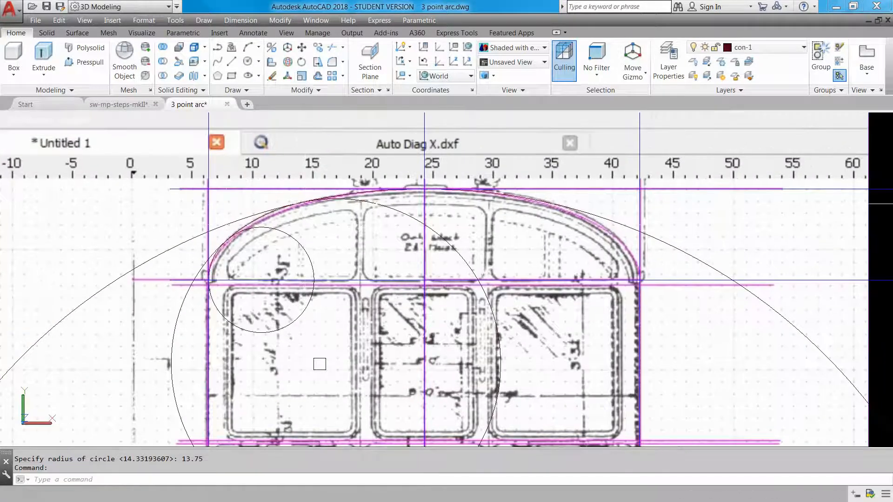
scroll(162, 224, down, 2)
mouse_move(136, 253)
middle_down()
mouse_move(205, 217)
mouse_move(206, 237)
middle_up()
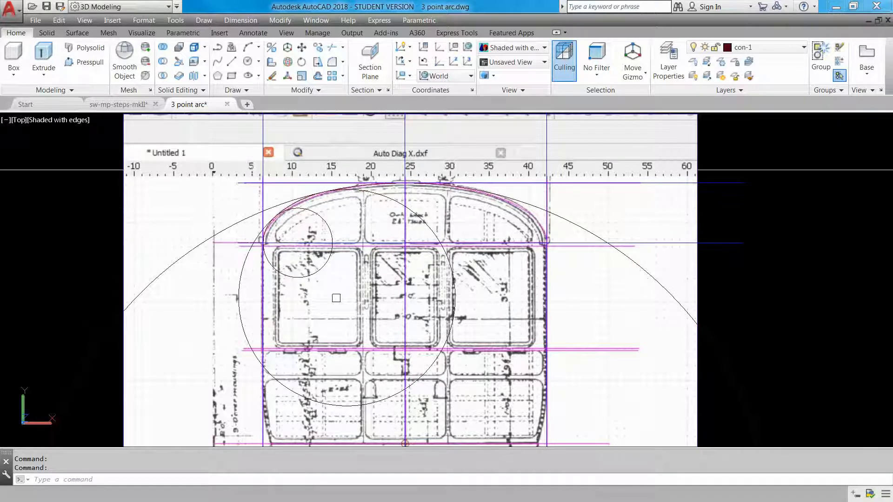
scroll(209, 223, up, 5)
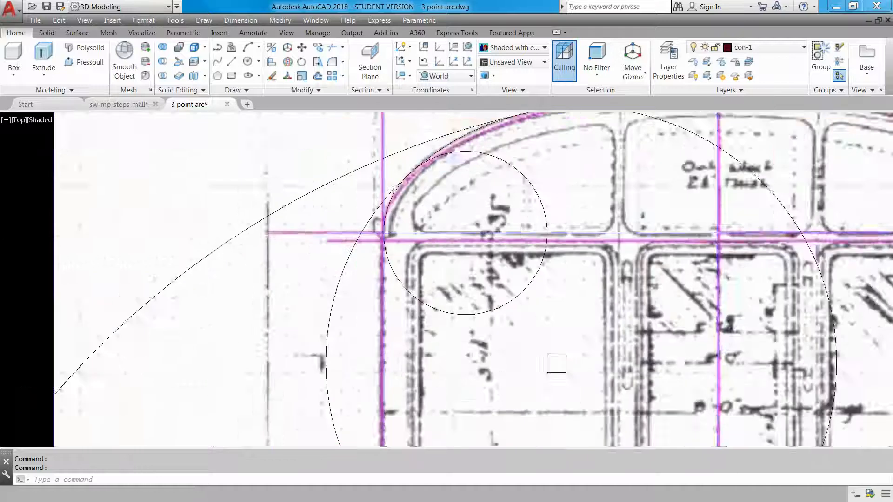
scroll(349, 231, up, 3)
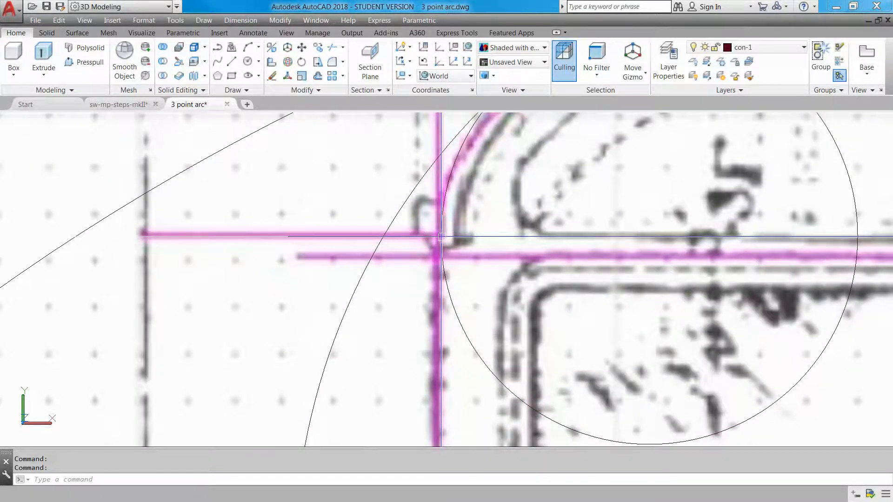
scroll(630, 375, down, 6)
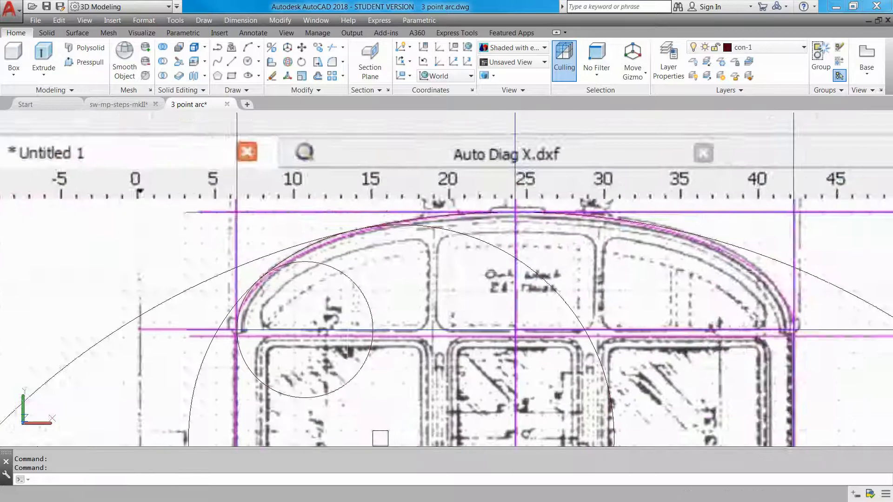
scroll(512, 212, up, 4)
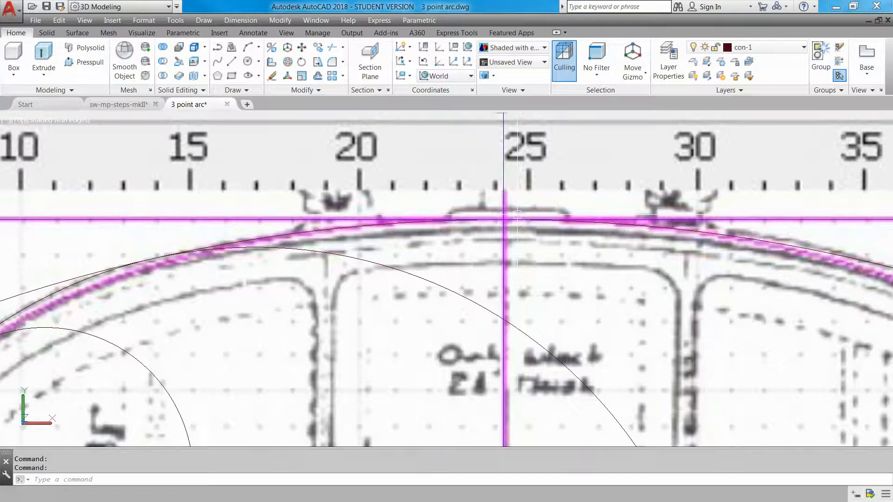
scroll(517, 214, down, 5)
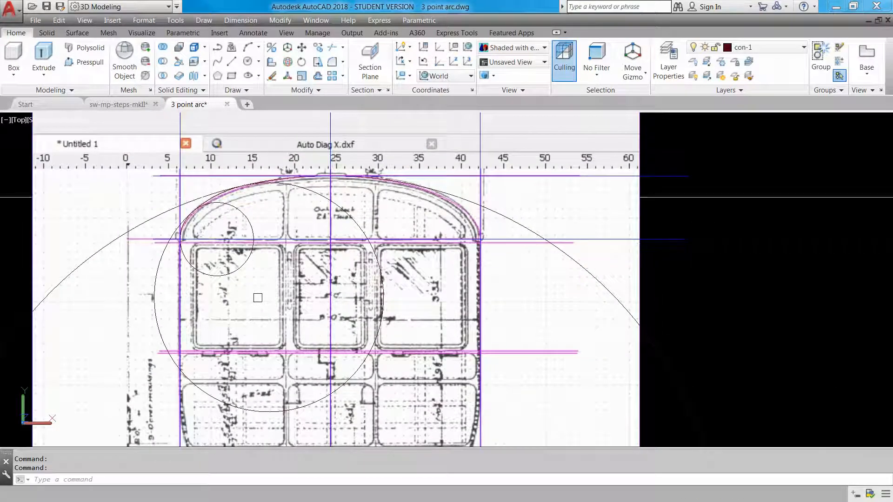
scroll(479, 232, down, 3)
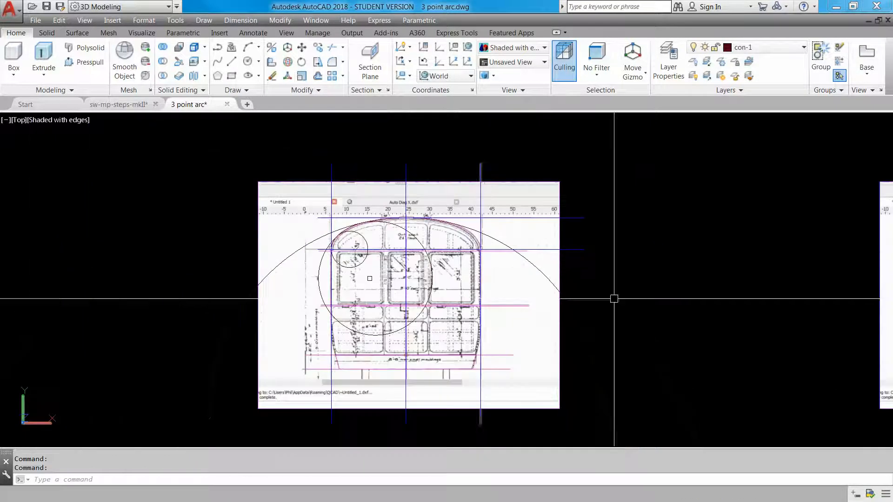
Step: Examine the green, red and orange construction arcs against the roof outline on the second tracing
mouse_move(613, 296)
middle_down()
mouse_move(395, 288)
mouse_move(487, 250)
middle_up()
scroll(486, 248, down, 3)
middle_drag(728, 233, 453, 293)
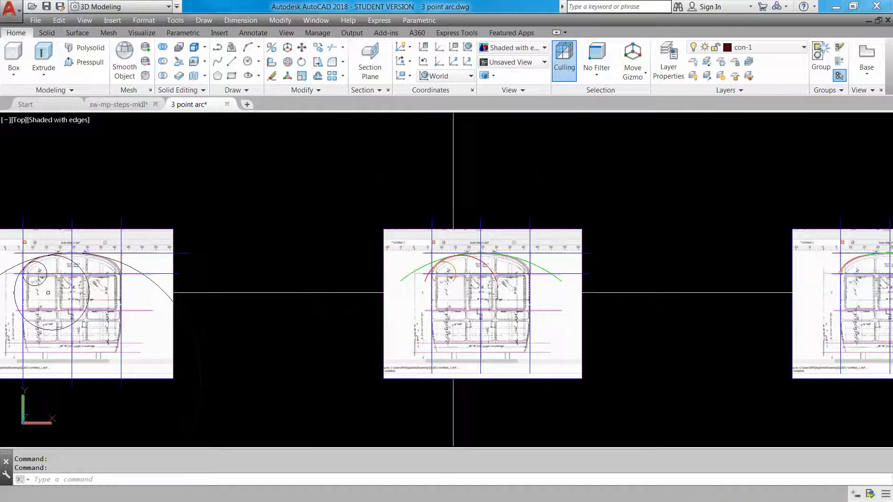
scroll(480, 276, up, 6)
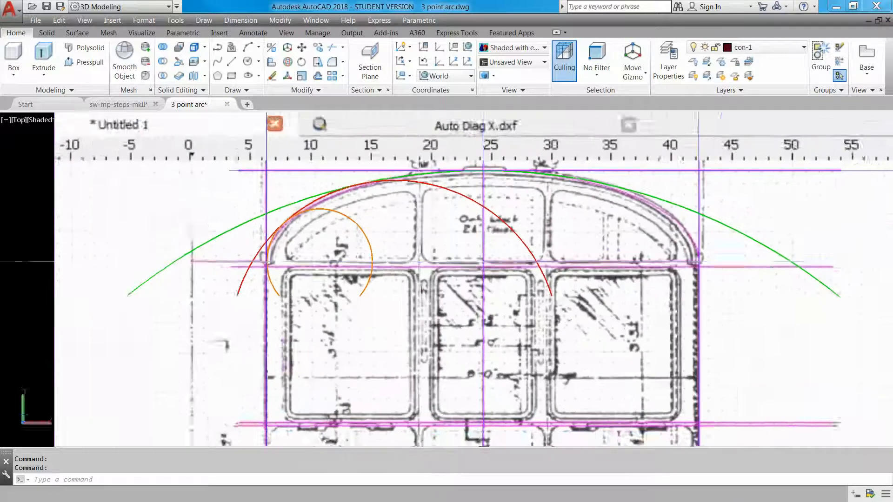
scroll(421, 262, up, 5)
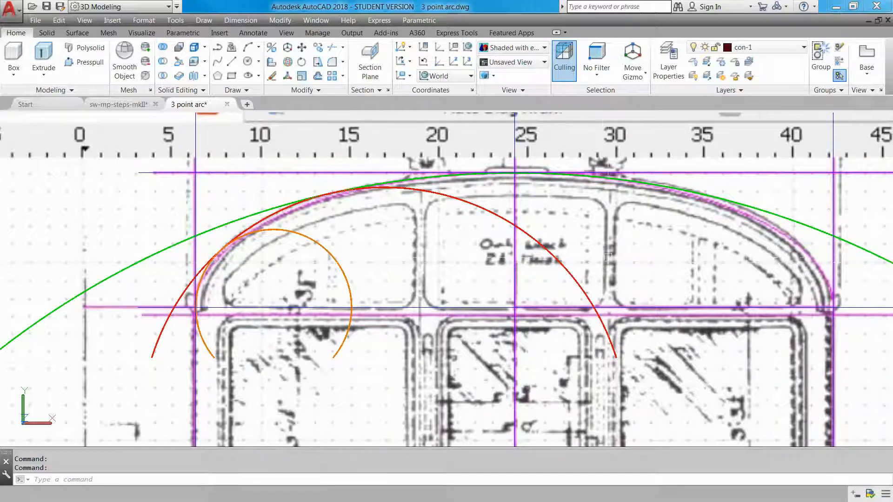
scroll(746, 226, down, 2)
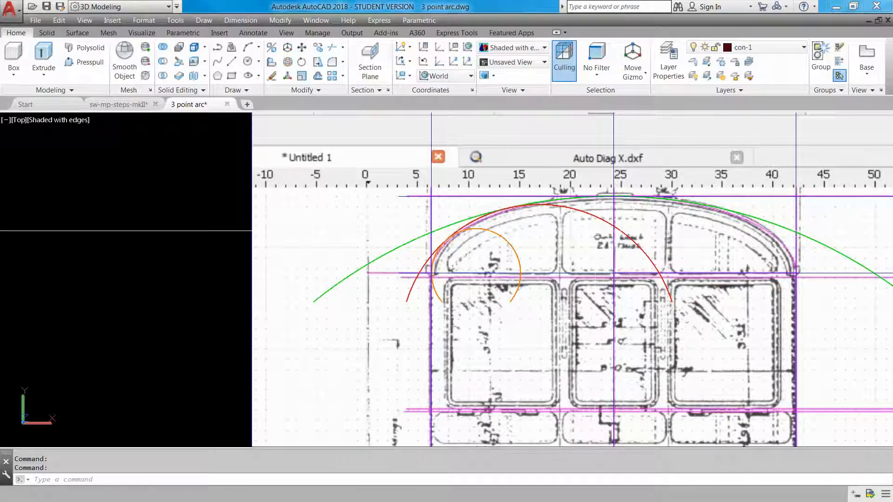
scroll(844, 242, down, 2)
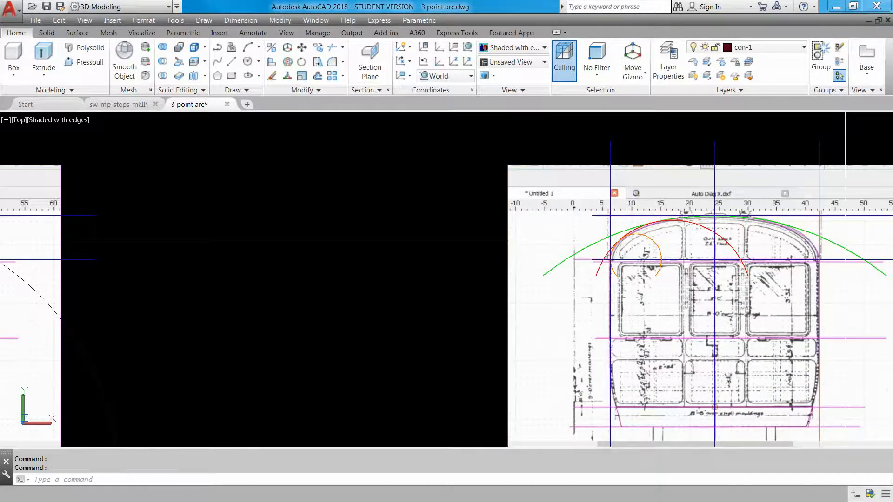
Step: Examine the trimmed and mirrored three-radius roof curve on the third tracing
middle_drag(845, 241, 401, 229)
middle_drag(769, 235, 418, 255)
scroll(633, 253, up, 5)
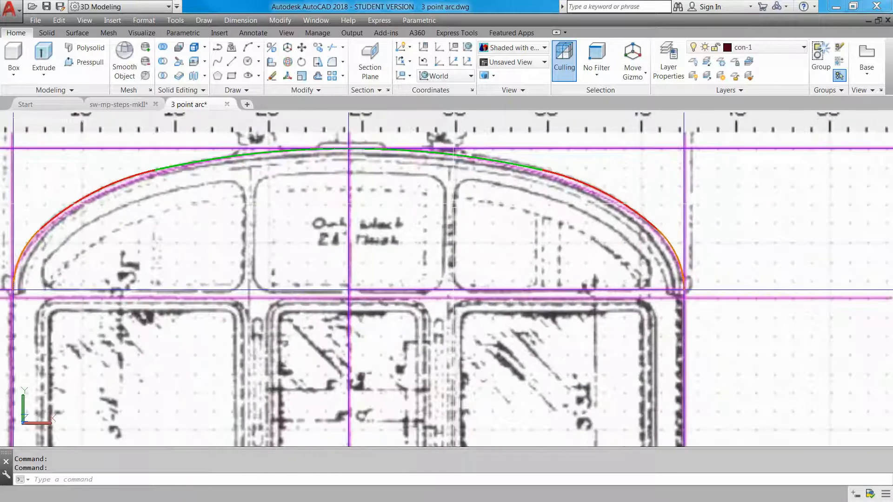
middle_drag(348, 290, 365, 291)
scroll(365, 290, down, 2)
scroll(583, 344, up, 3)
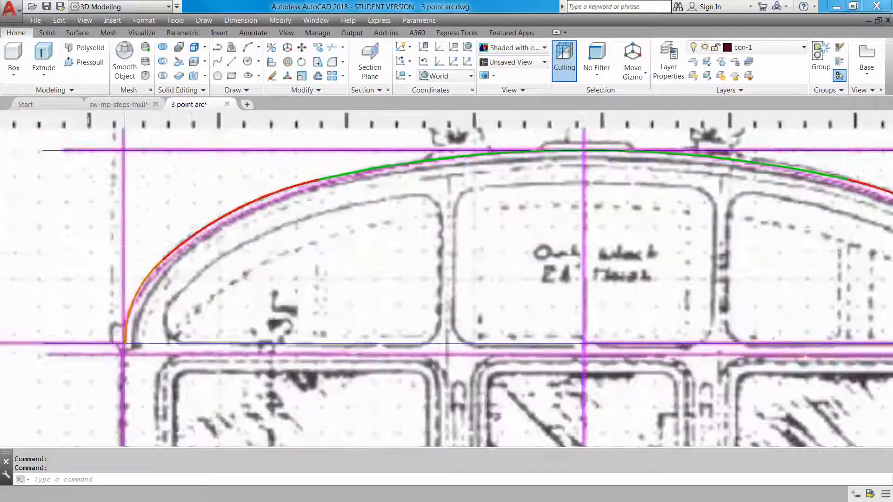
Step: Inspect the left-hand red arc of the third tracing closely against the grey and magenta lines beneath it
scroll(279, 196, up, 5)
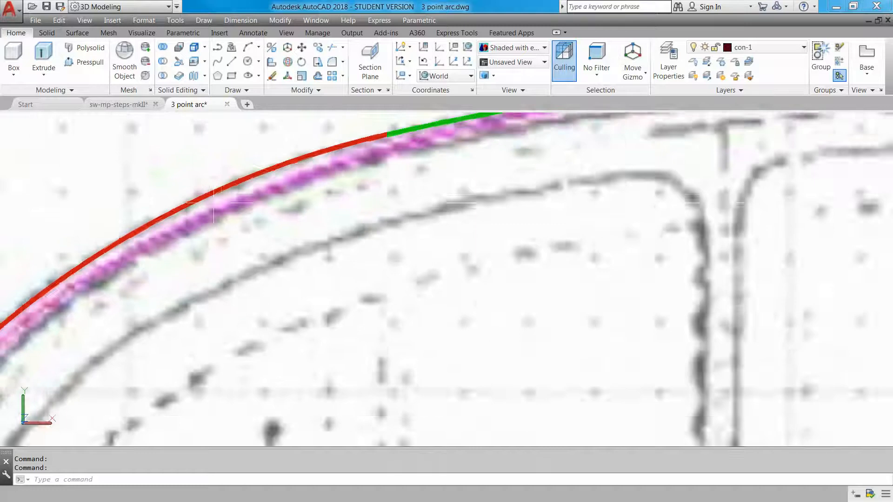
scroll(214, 203, down, 3)
scroll(434, 279, up, 3)
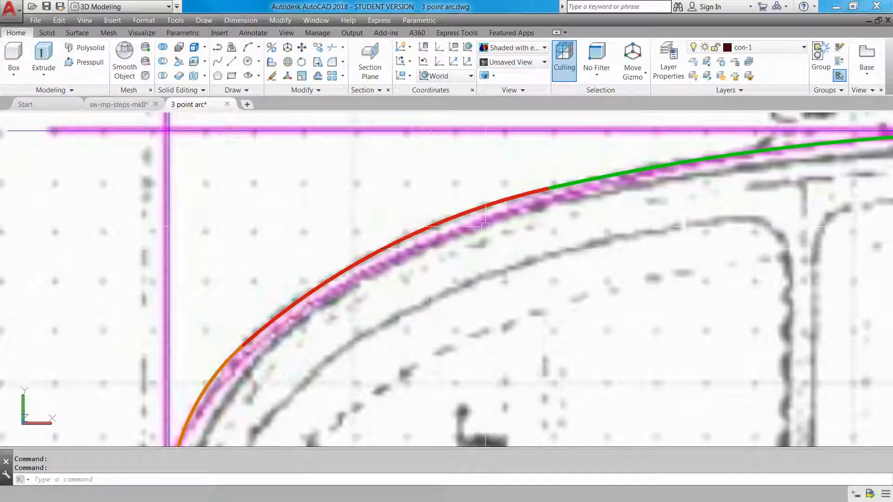
scroll(423, 254, up, 2)
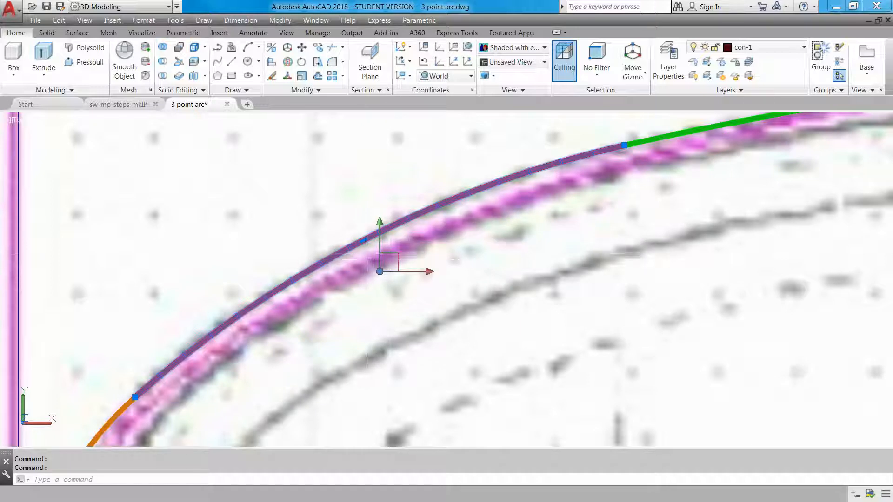
key(Escape)
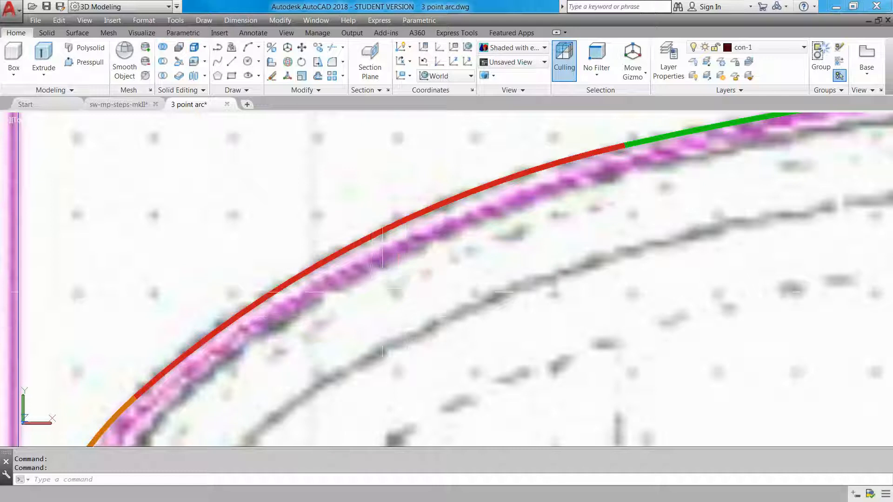
scroll(382, 292, down, 5)
scroll(382, 308, up, 4)
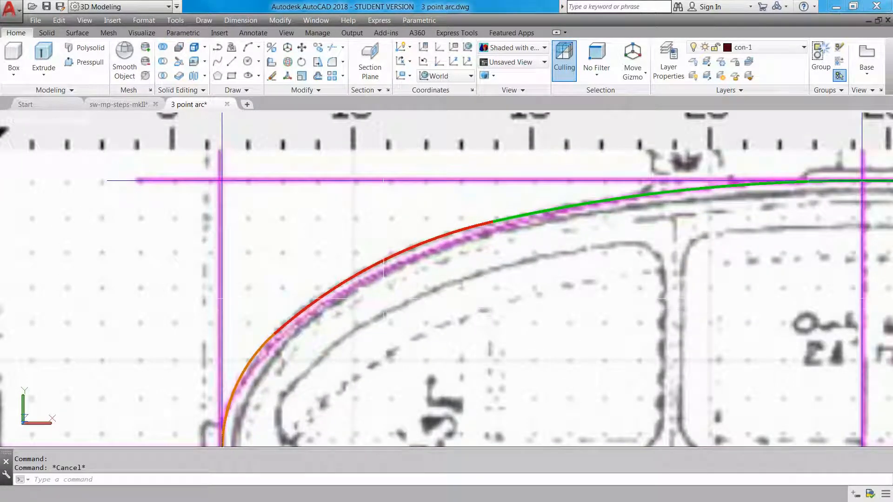
Step: Erase the left-hand red arc on the third tracing to expose the drawn outline beneath, and undo the erase
scroll(387, 286, up, 2)
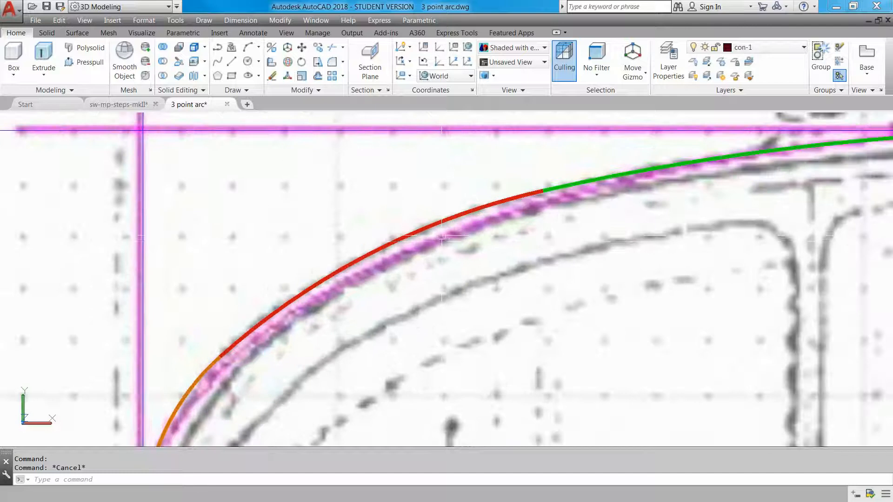
click(441, 221)
text(e)
key(Return)
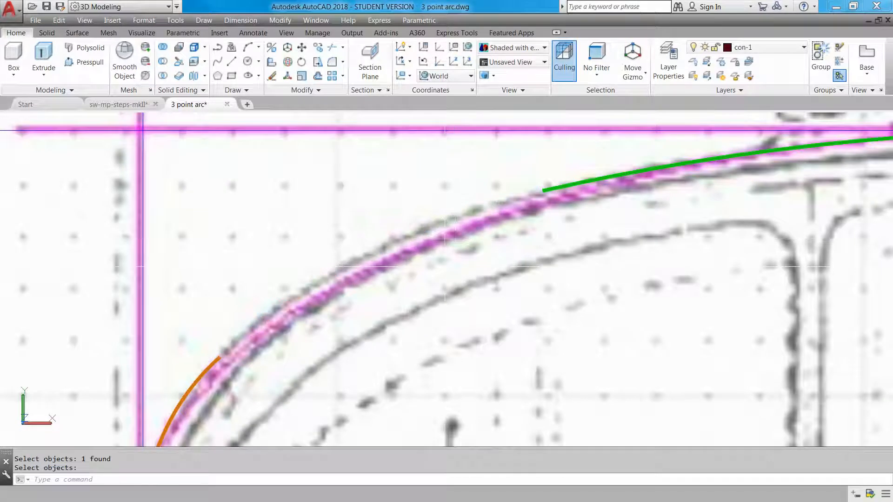
text(u)
key(Return)
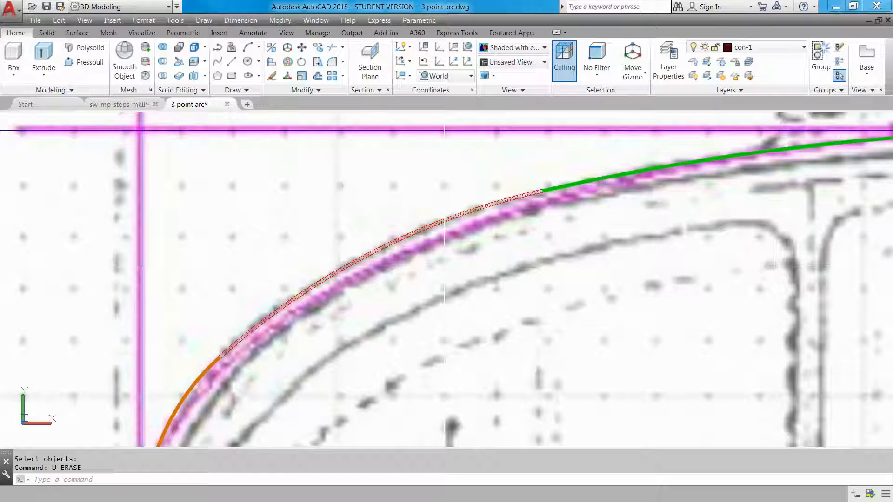
key(Escape)
Step: Review the whole roof curve over the third tracing, comparing both sides and the left eave with the drawing
scroll(473, 253, down, 2)
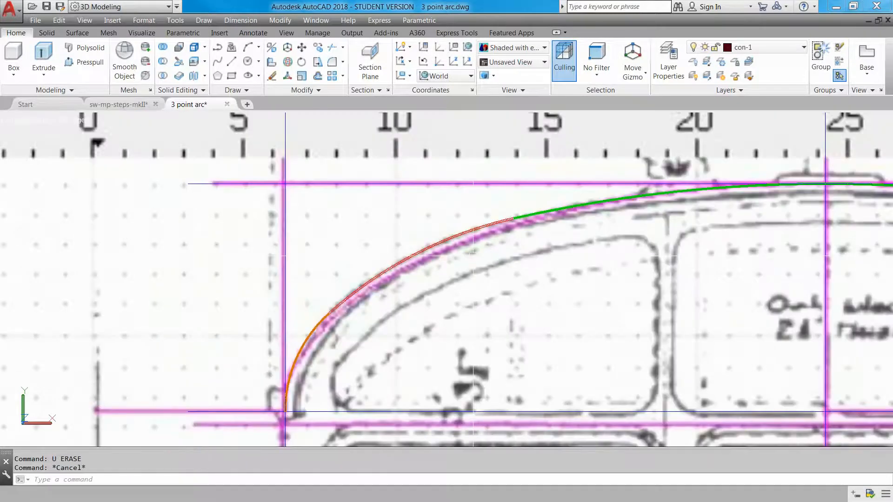
scroll(473, 258, down, 5)
mouse_move(564, 311)
middle_down()
mouse_move(444, 219)
mouse_move(418, 261)
middle_up()
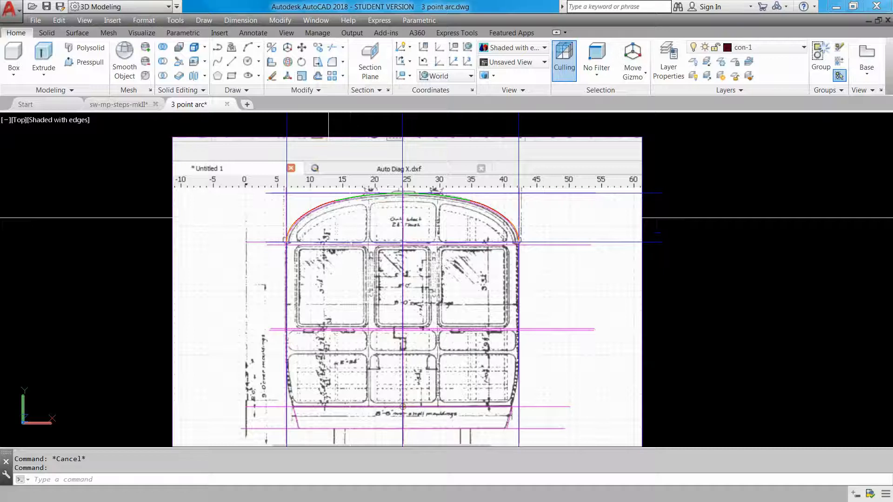
scroll(326, 217, up, 3)
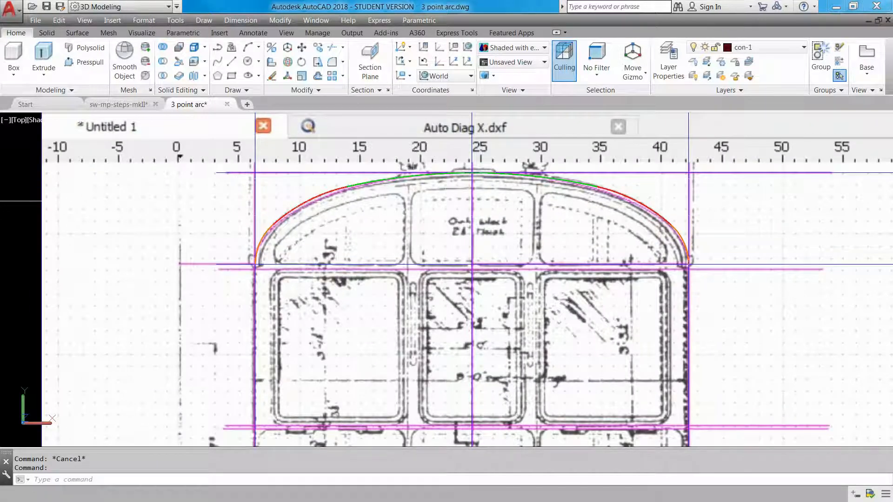
scroll(398, 293, up, 2)
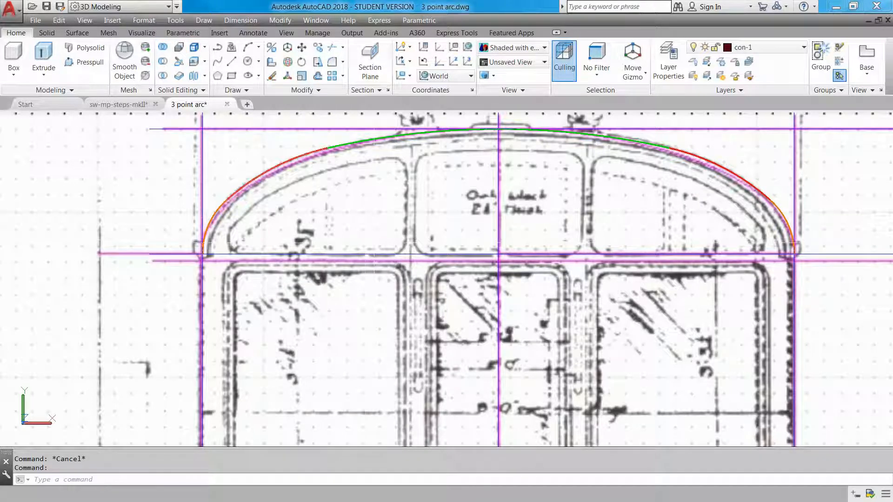
scroll(374, 254, up, 3)
middle_drag(319, 229, 371, 279)
scroll(258, 241, up, 3)
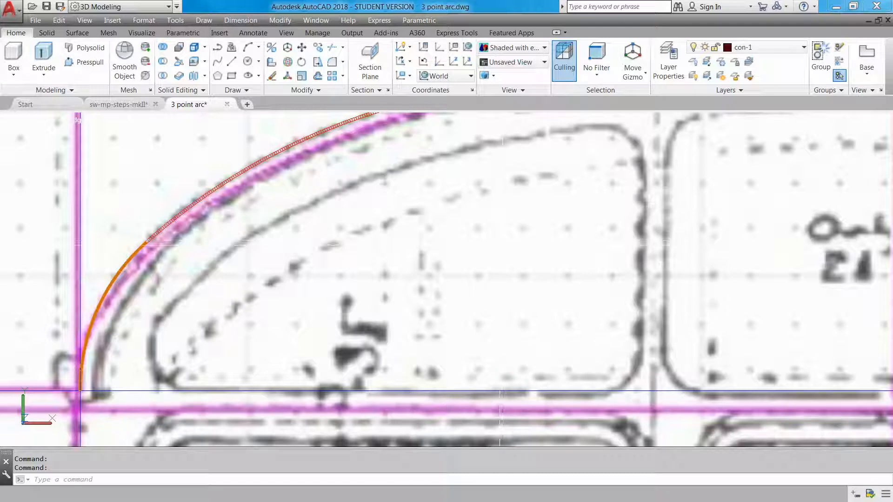
scroll(501, 243, down, 5)
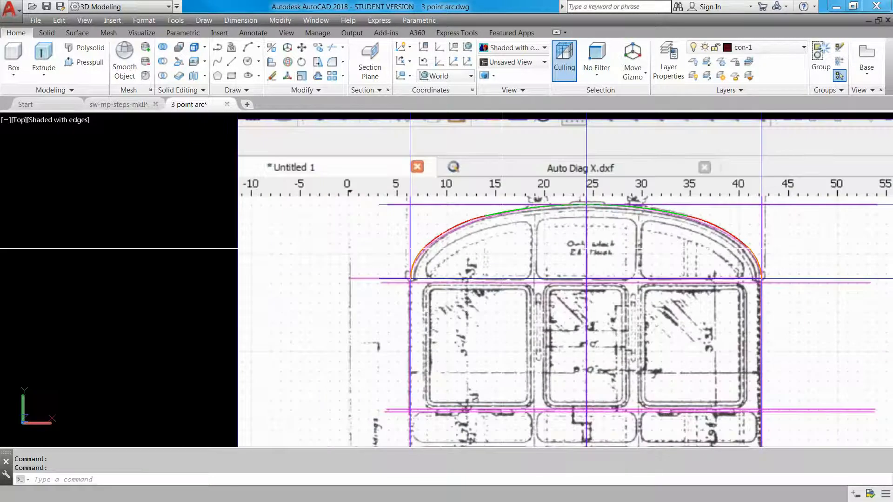
scroll(502, 248, down, 1)
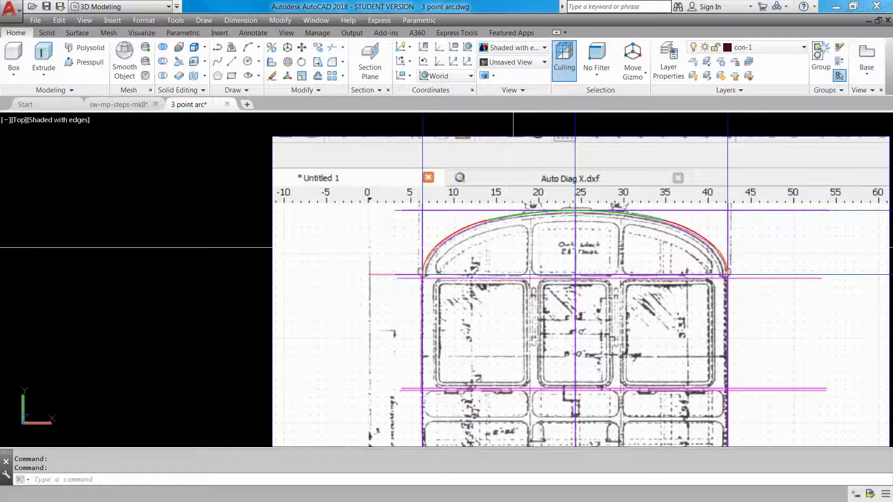
Step: View the complete roof curve of green, red and orange arcs on the copy without a background drawing
middle_drag(638, 268, 484, 256)
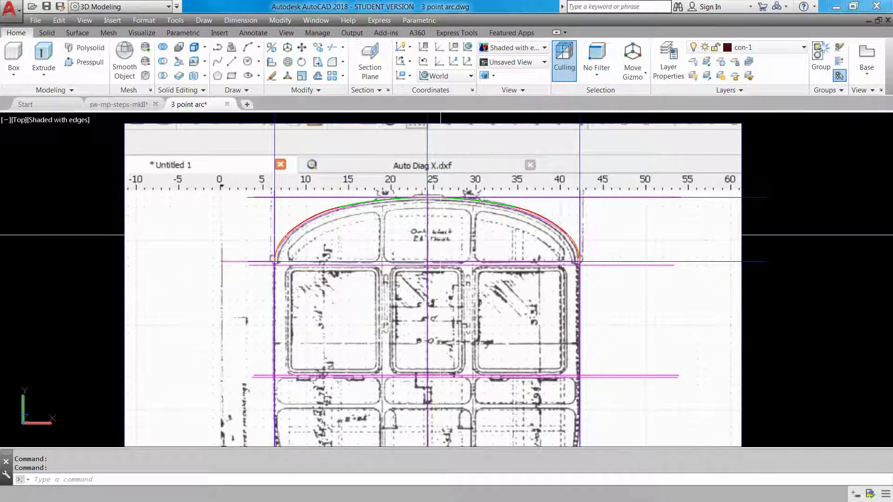
scroll(440, 235, down, 5)
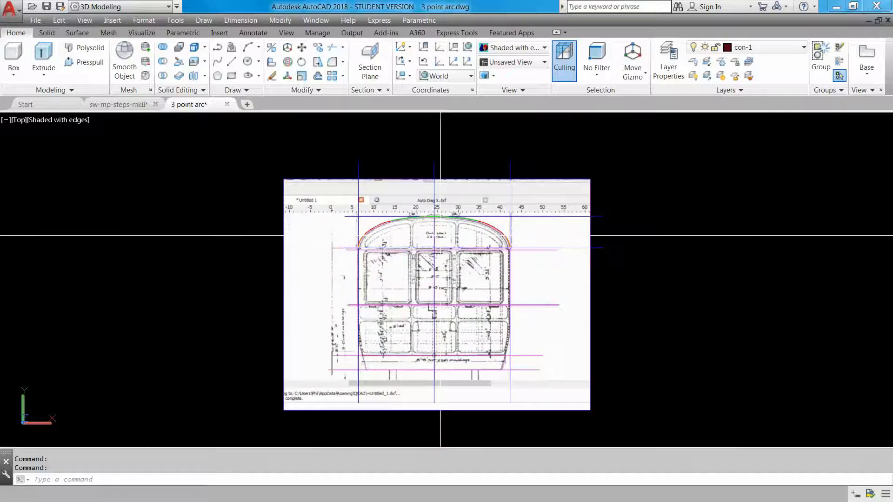
scroll(420, 268, up, 1)
scroll(434, 285, down, 2)
middle_drag(485, 274, 295, 313)
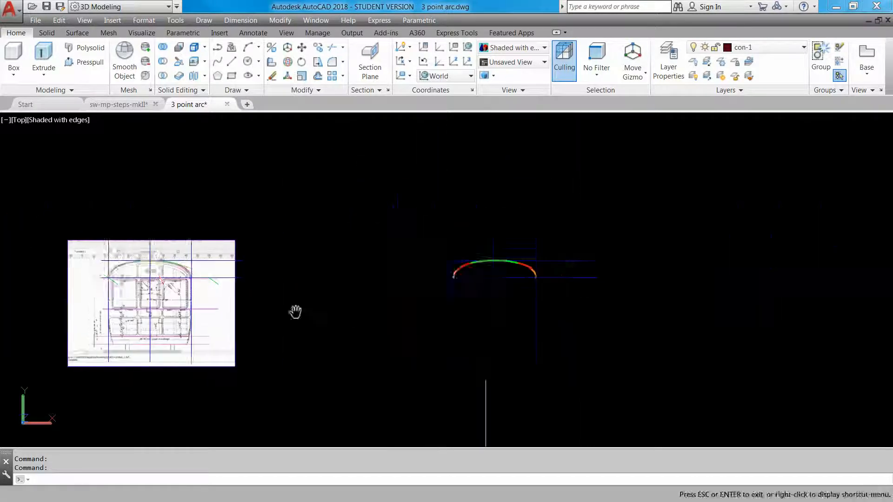
scroll(529, 273, up, 6)
scroll(583, 282, up, 1)
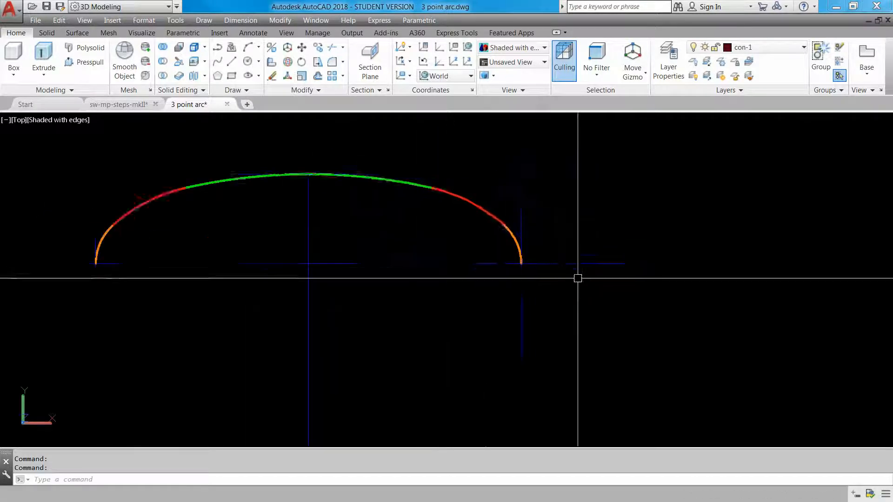
middle_drag(578, 277, 701, 328)
scroll(705, 337, up, 1)
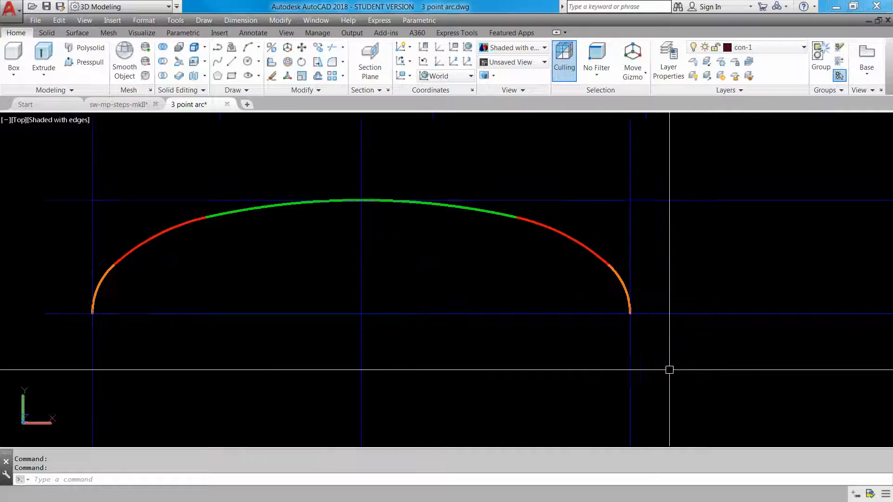
click(632, 355)
click(472, 352)
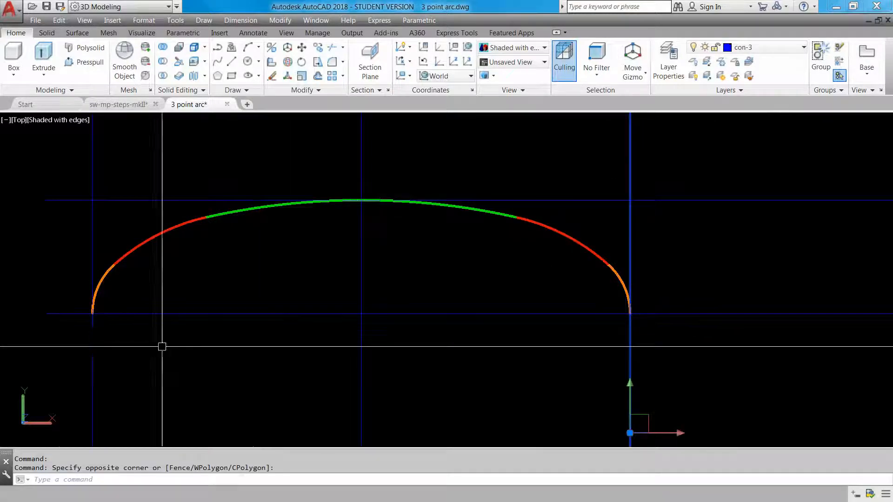
click(138, 351)
click(60, 357)
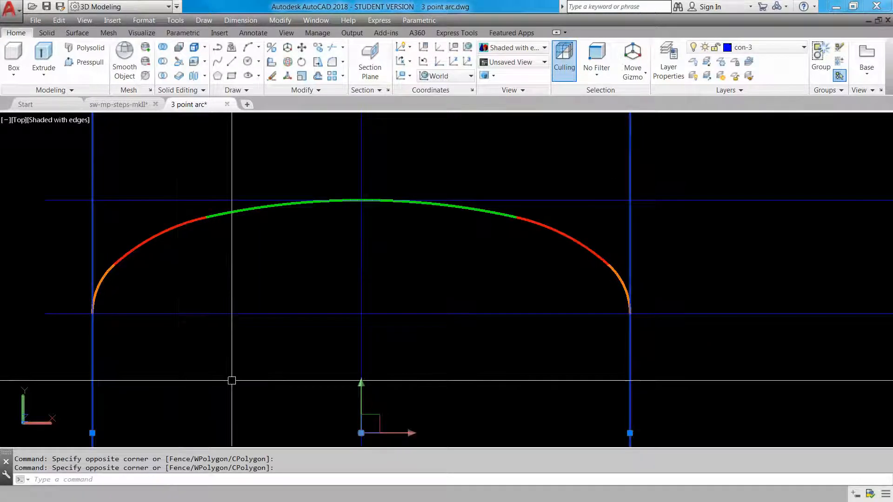
key(Escape)
key(Escape)
Step: Trim away the left vertical construction line above its junction with the left orange eave arc, using that arc as the cutting edge
text(tr)
key(Return)
click(110, 279)
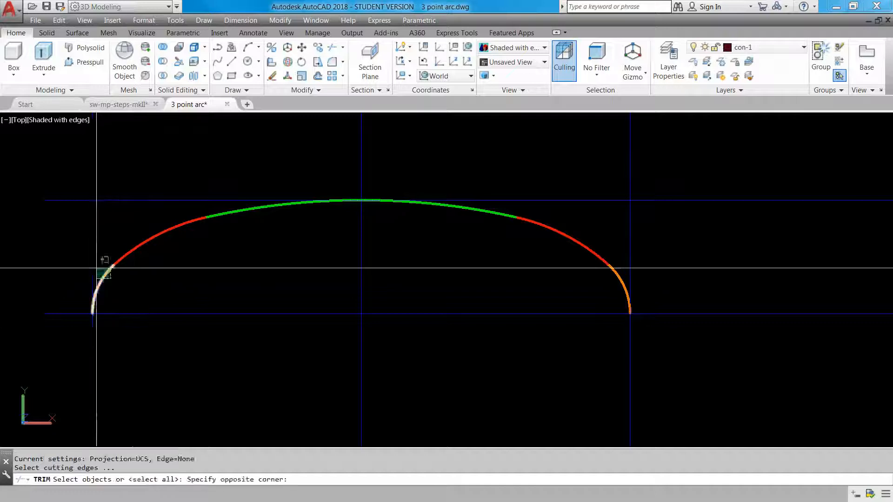
click(97, 267)
key(Return)
click(92, 249)
key(Return)
Step: Trim away the right vertical construction line above the right orange eave arc, using that arc as the cutting edge
key(Return)
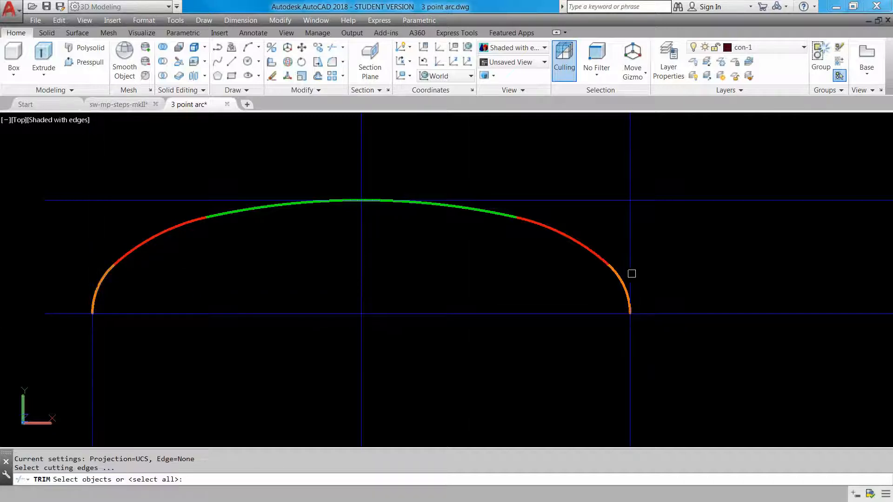
click(618, 276)
key(Return)
key(Return)
Step: View the whole roof curve together with the trimmed vertical side lines running down from both eaves
scroll(741, 299, down, 4)
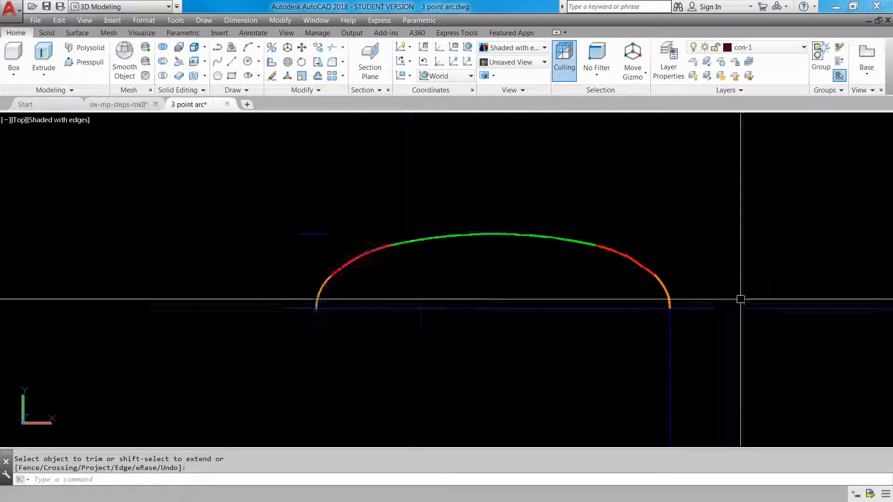
middle_drag(727, 328, 551, 169)
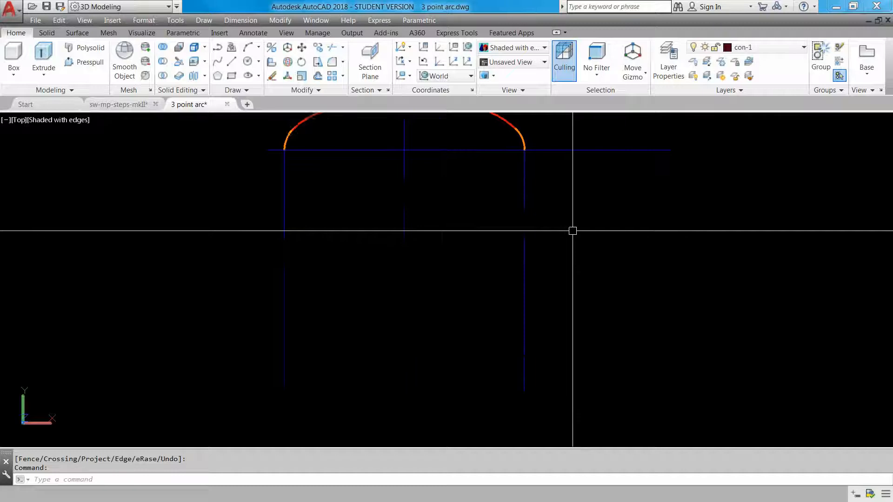
scroll(572, 231, down, 2)
middle_drag(572, 231, 602, 337)
key(Escape)
scroll(602, 336, up, 2)
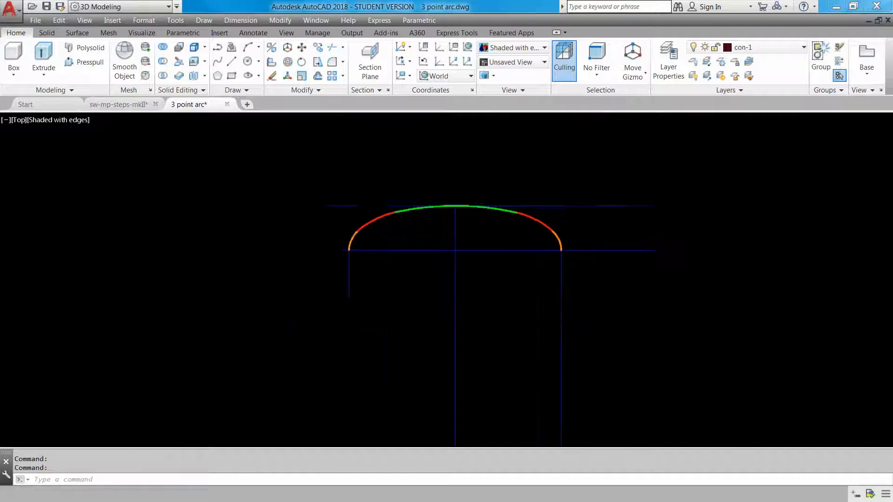
middle_drag(488, 334, 522, 394)
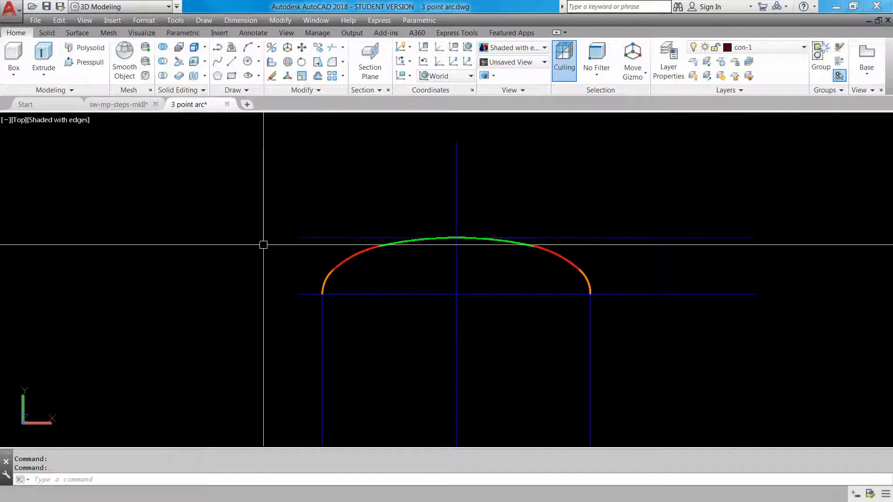